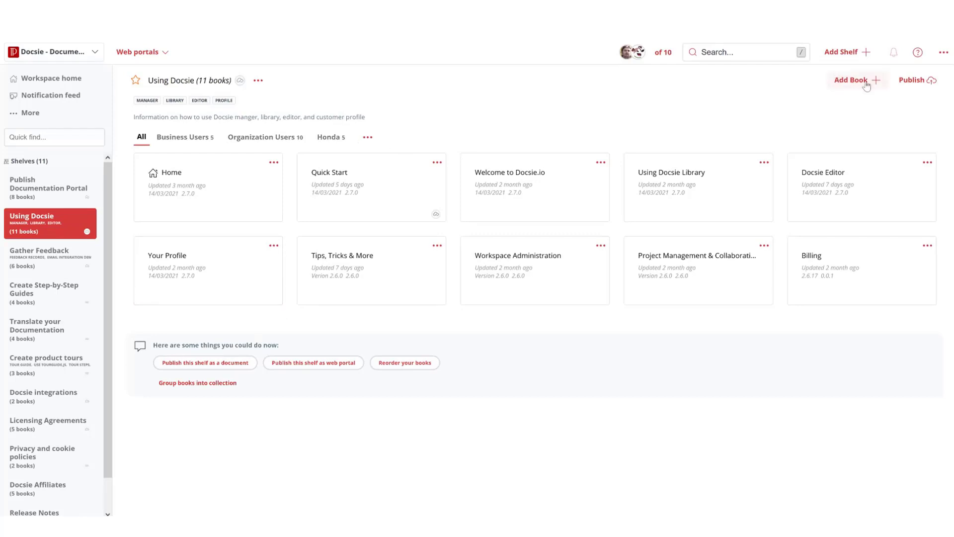
- Create a draft book named 'Brand New Book!' on the Using Docsie shelf
left_click(258, 80)
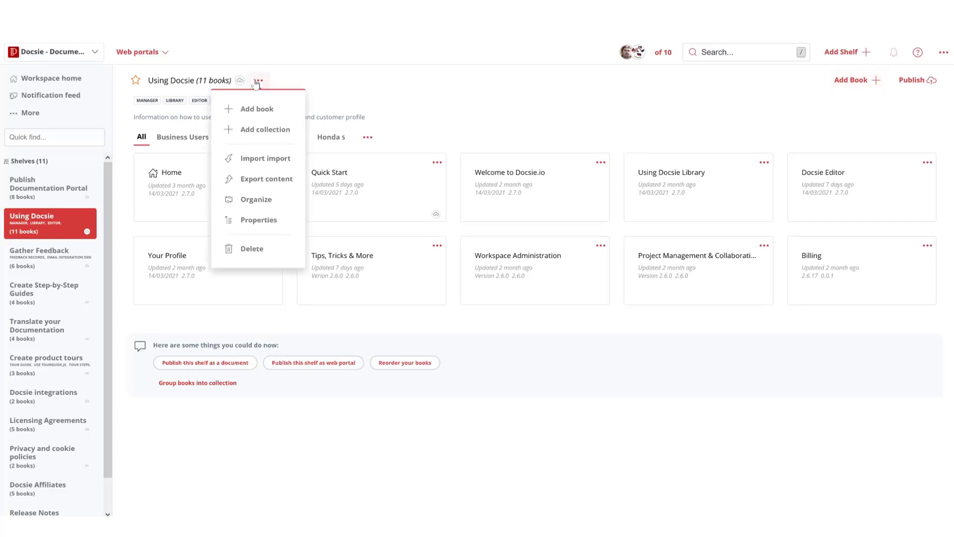
left_click(267, 110)
left_click(359, 179)
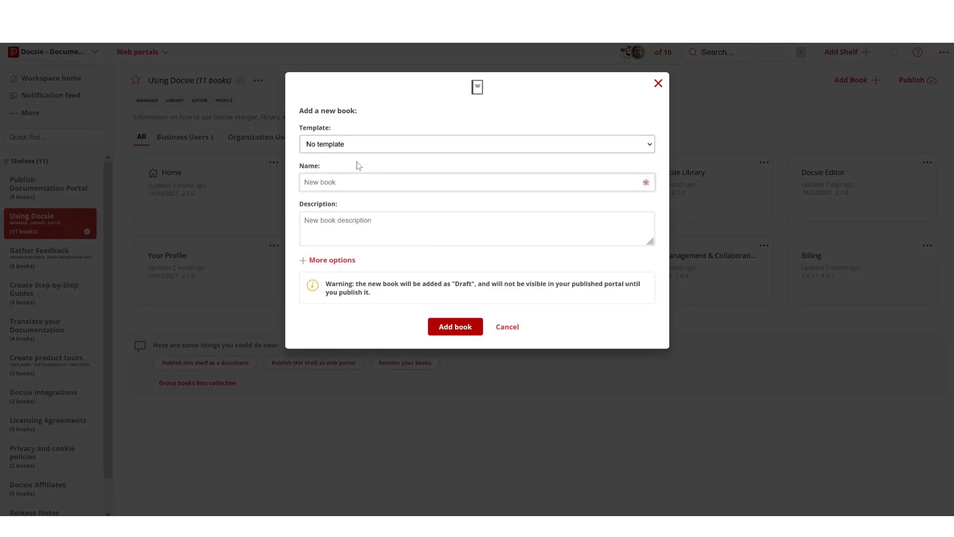
type("Brand New Book!")
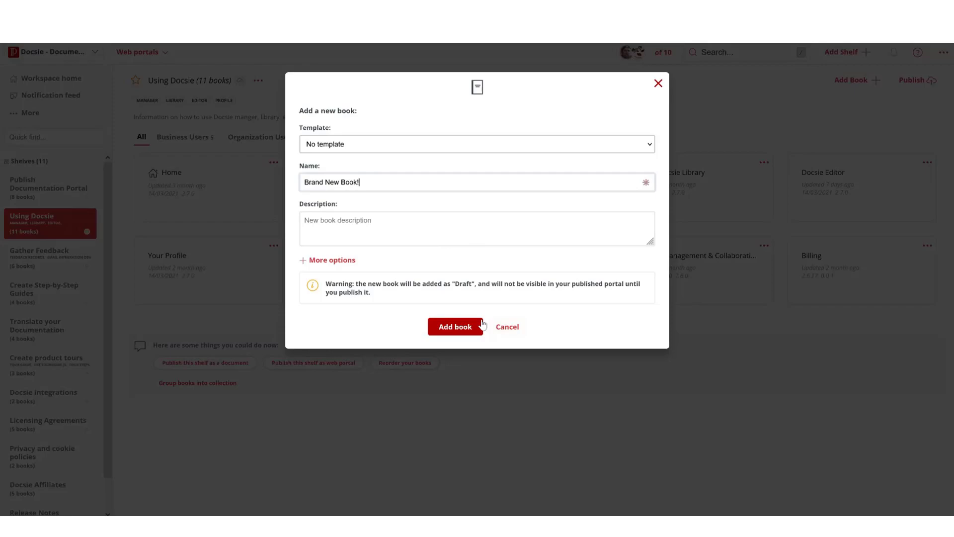
left_click(453, 329)
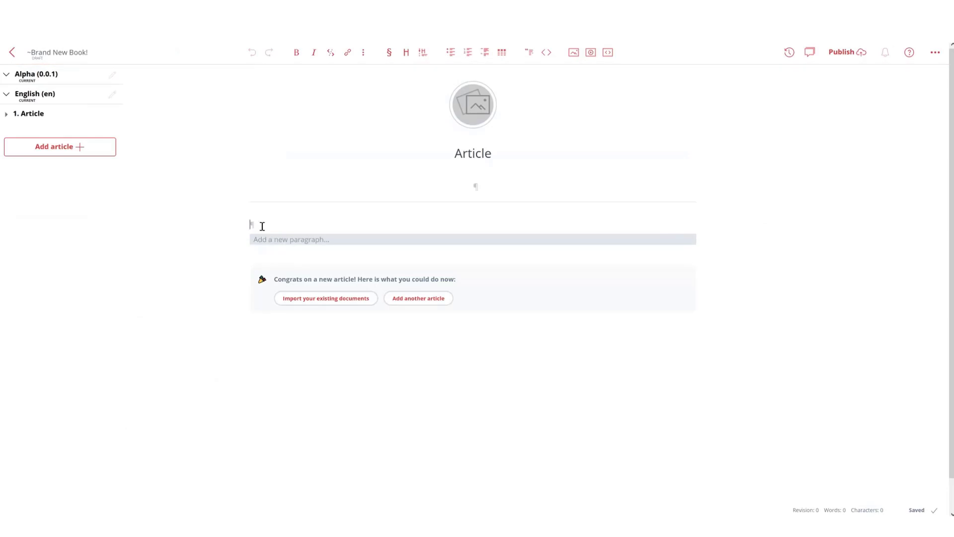
- Type 'testing words' in a new paragraph and format it bold and italic
key("Return")
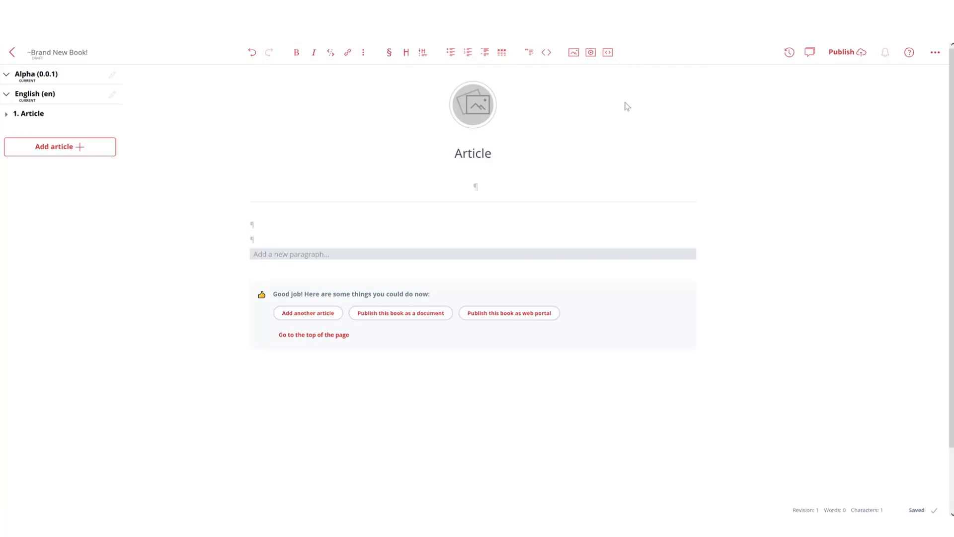
type("testing words")
left_click_drag(305, 226, 169, 231)
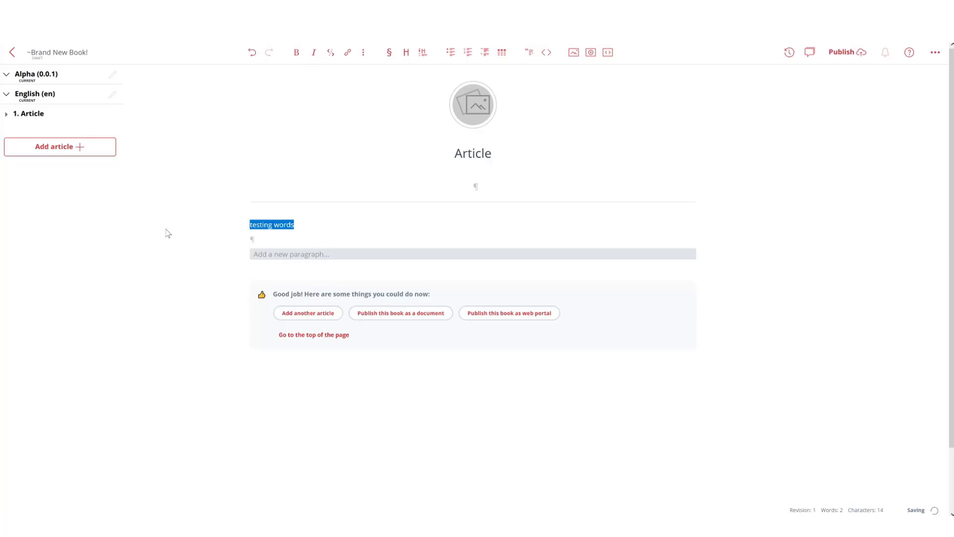
left_click(298, 54)
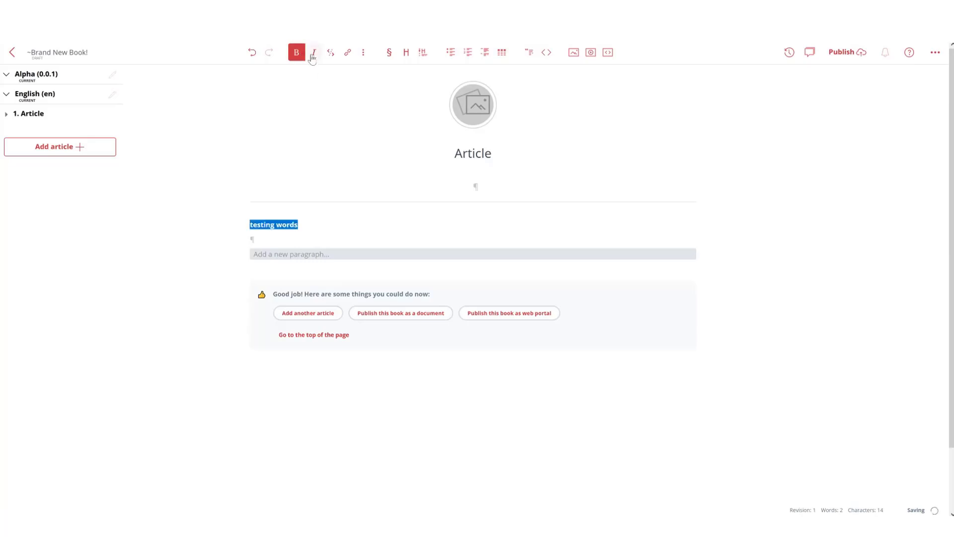
left_click(314, 54)
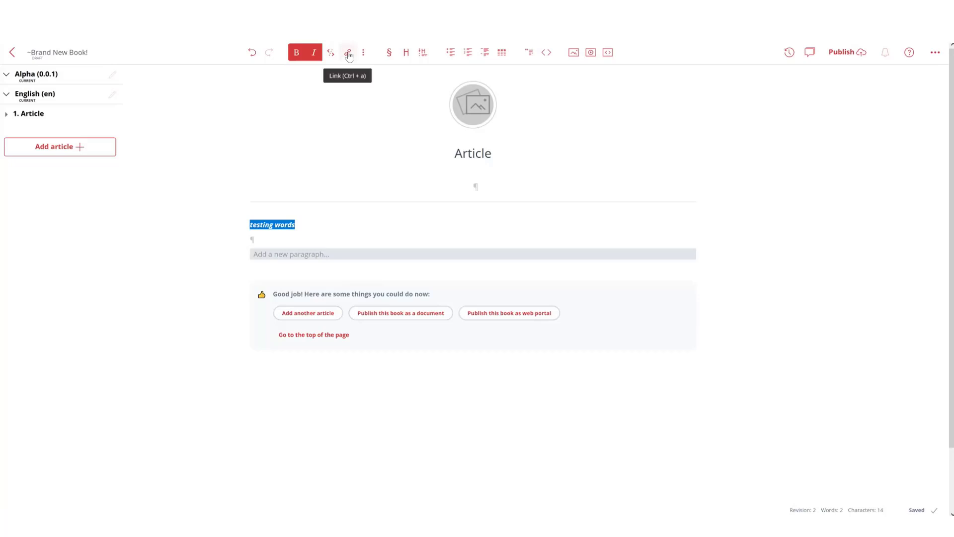
- In a new paragraph, link the word 'video' to the pasted YouTube URL
left_click(307, 226)
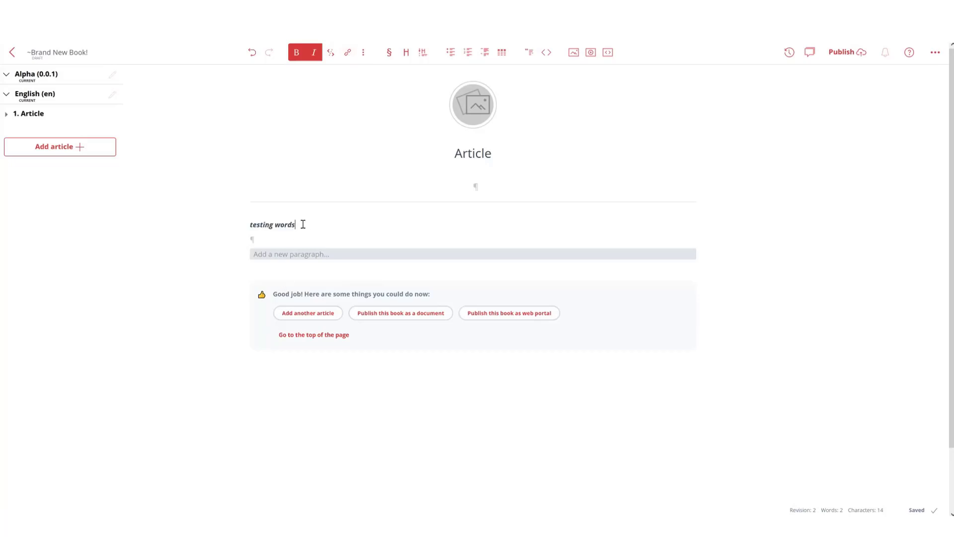
key("Return")
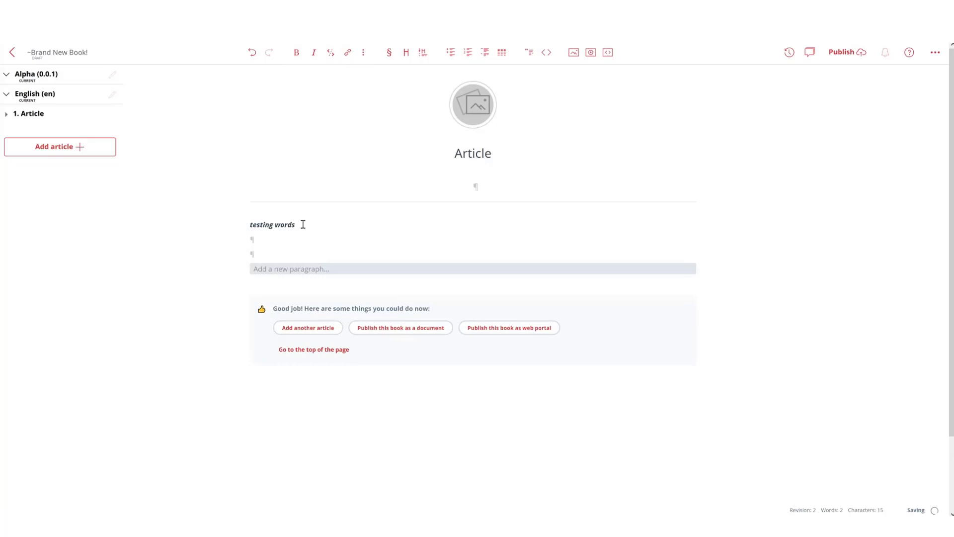
type("video")
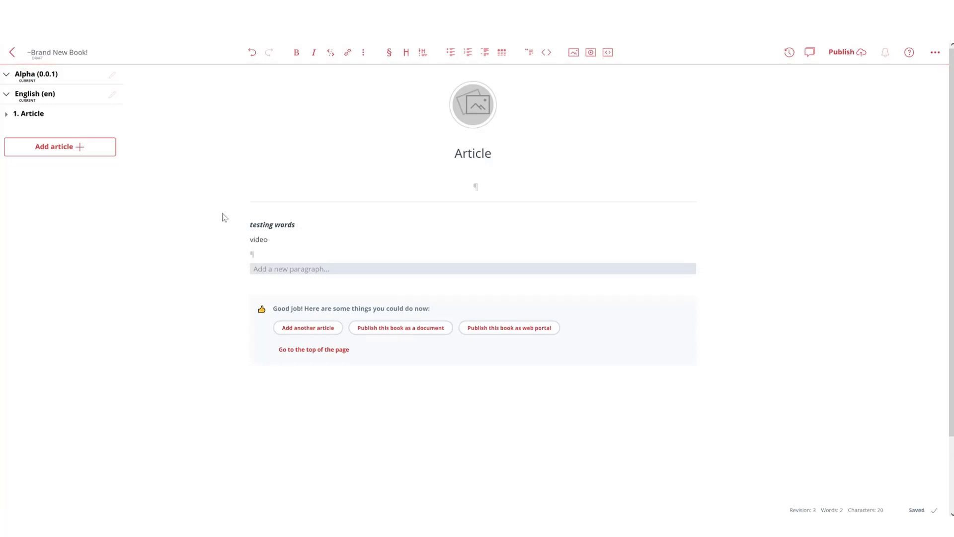
left_click_drag(268, 241, 251, 242)
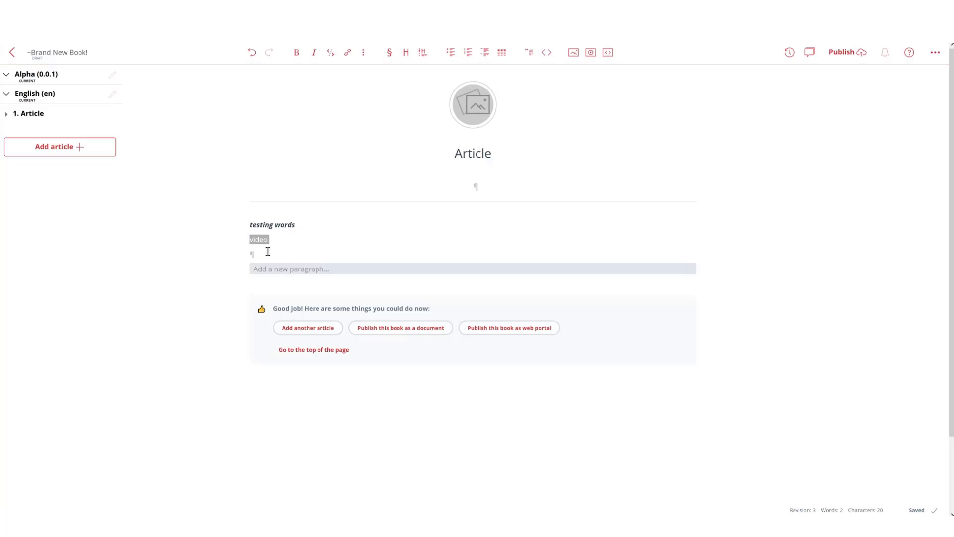
left_click(347, 52)
left_click(374, 290)
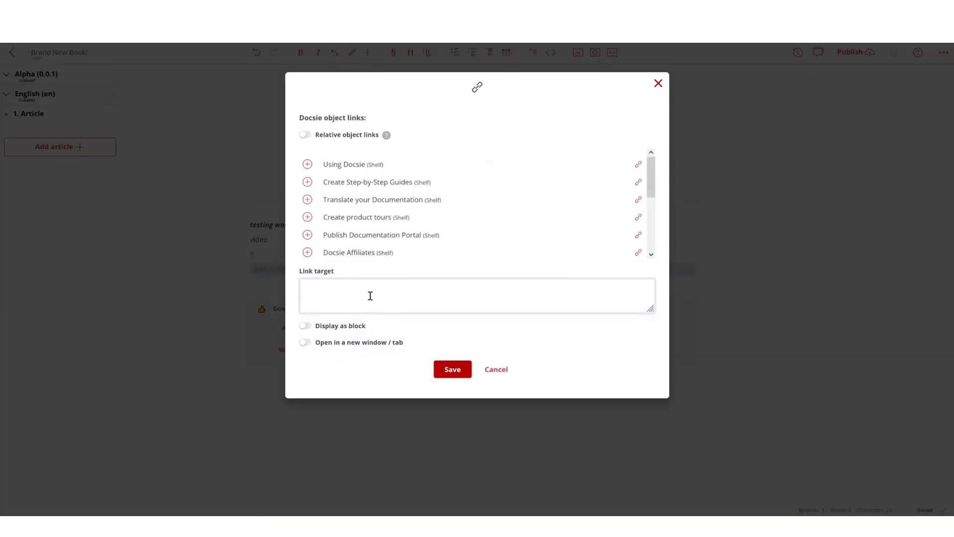
type("https://www.youtube.com/watch?v=9yr1DCqXnaY")
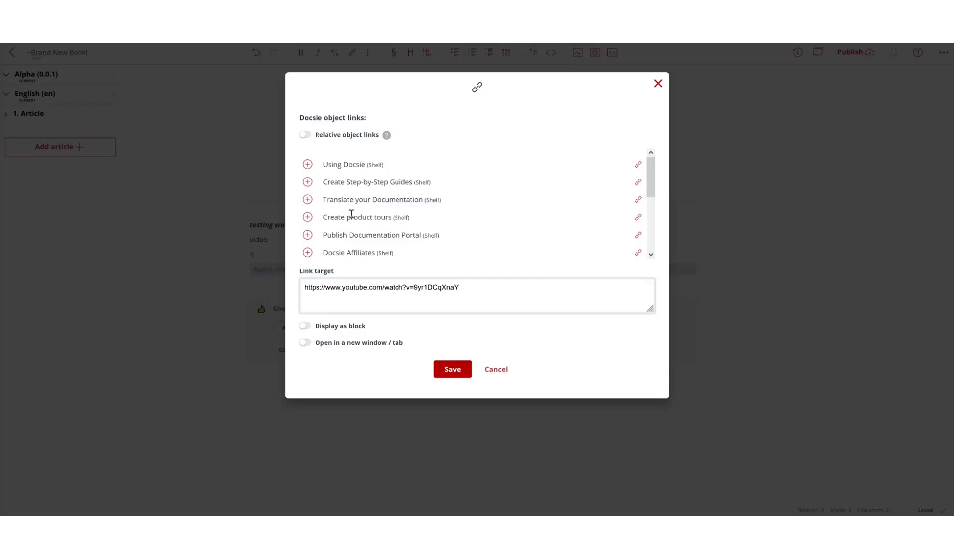
left_click(454, 370)
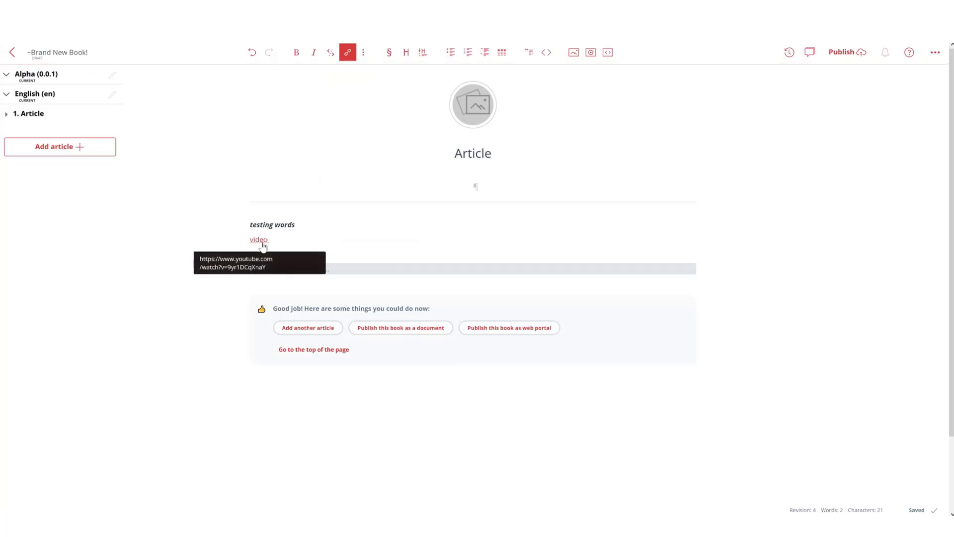
- Check the extra formatting options for the video link, leaving them unchanged
left_click(263, 244)
left_click(362, 53)
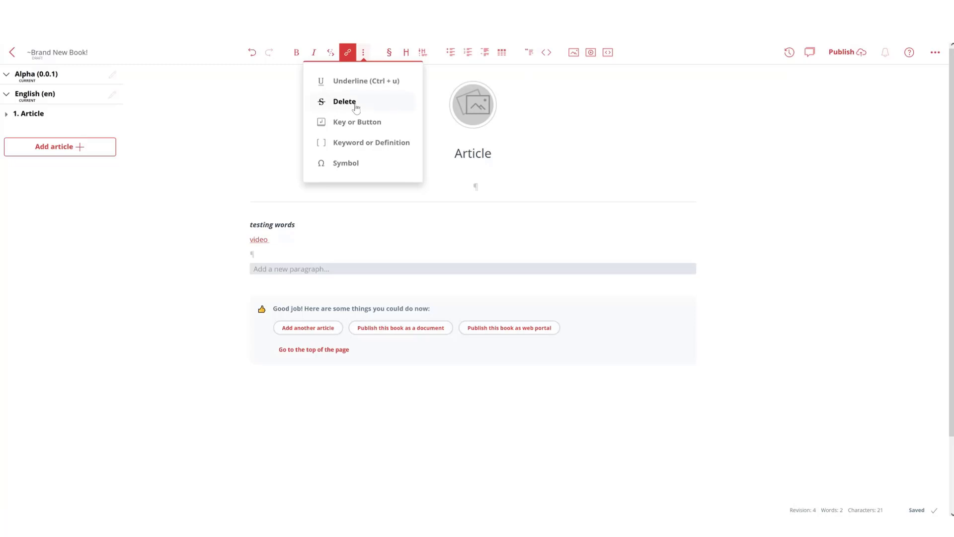
left_click(394, 143)
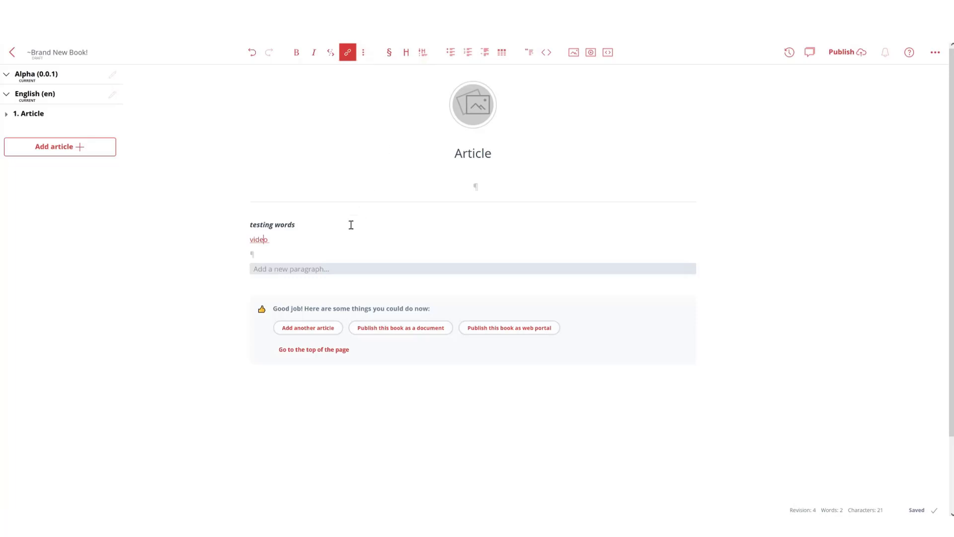
left_click(277, 253)
- Add a section heading reading 'headers explaining fine details'
key("Return")
key("Return")
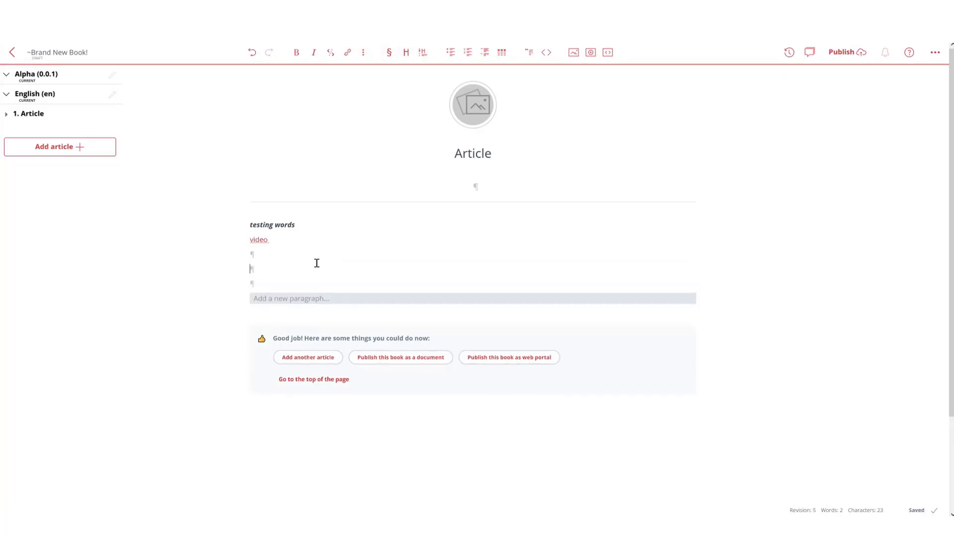
left_click(317, 263)
type("jeade")
key("BackSpace")
key("BackSpace")
key("BackSpace")
key("BackSpace")
type("e")
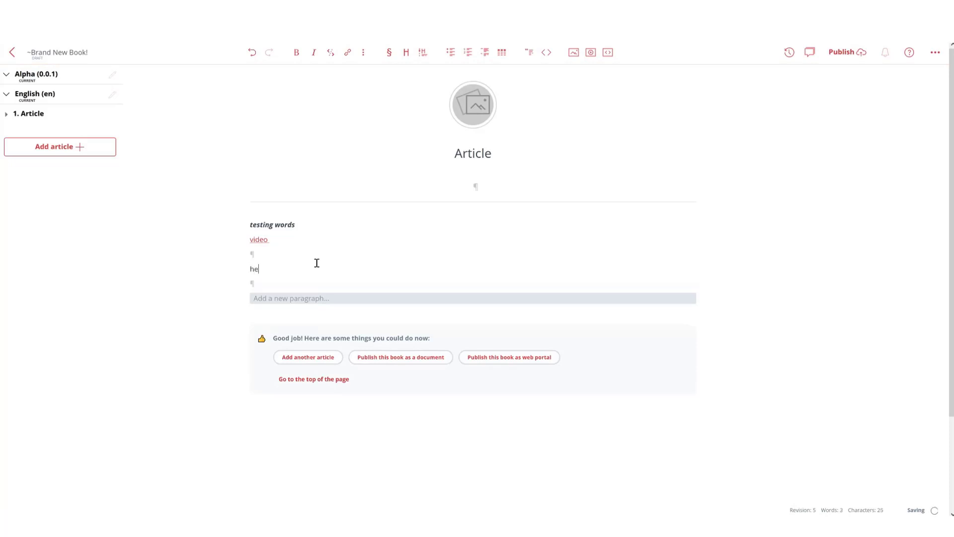
type("aders")
left_click(391, 56)
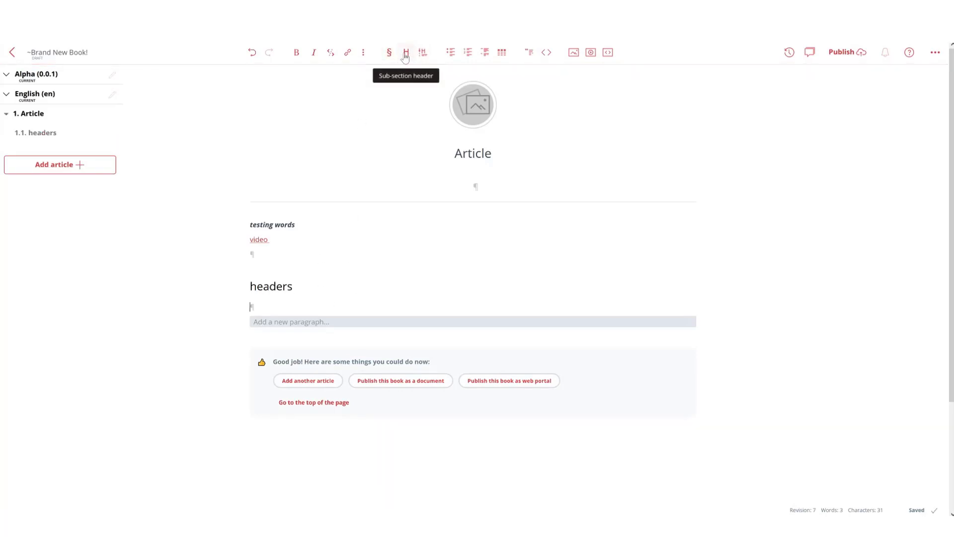
left_click(295, 285)
type("explaini")
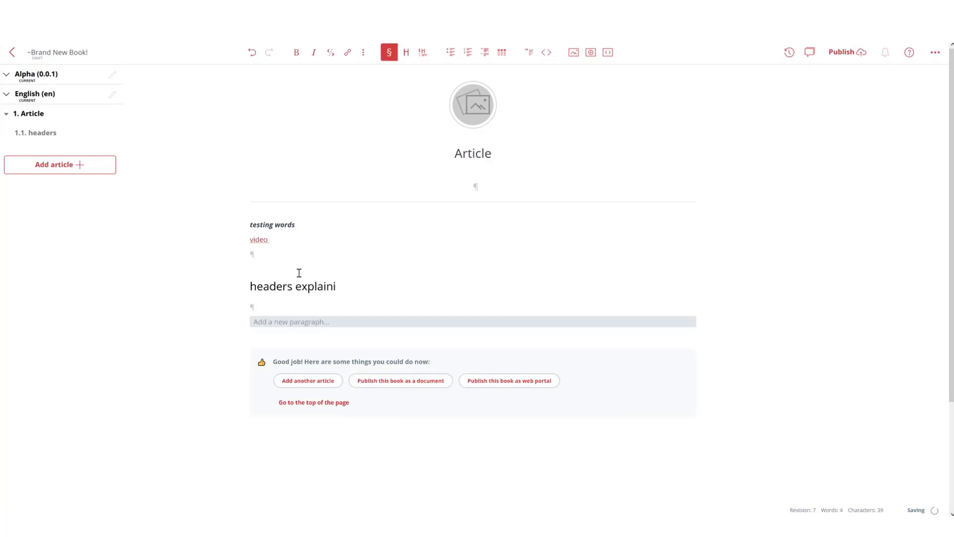
type("ng fine details")
- Add 'subsection===' below the heading as a subheading
key("Return")
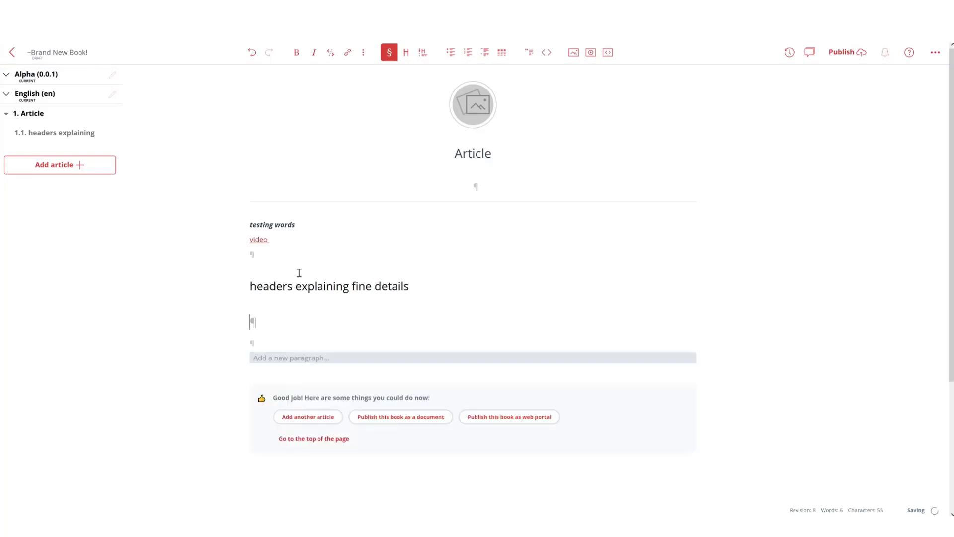
type("subsection===")
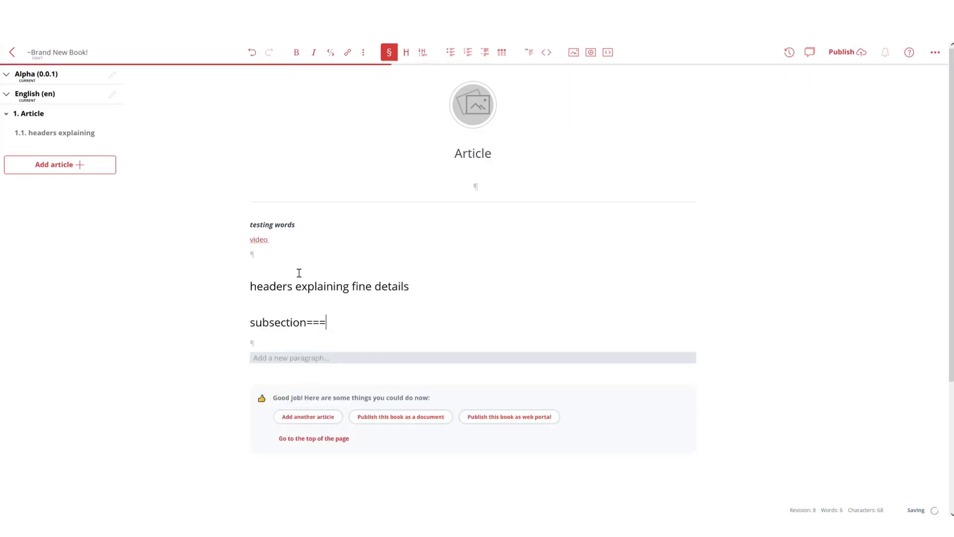
left_click_drag(341, 321, 249, 324)
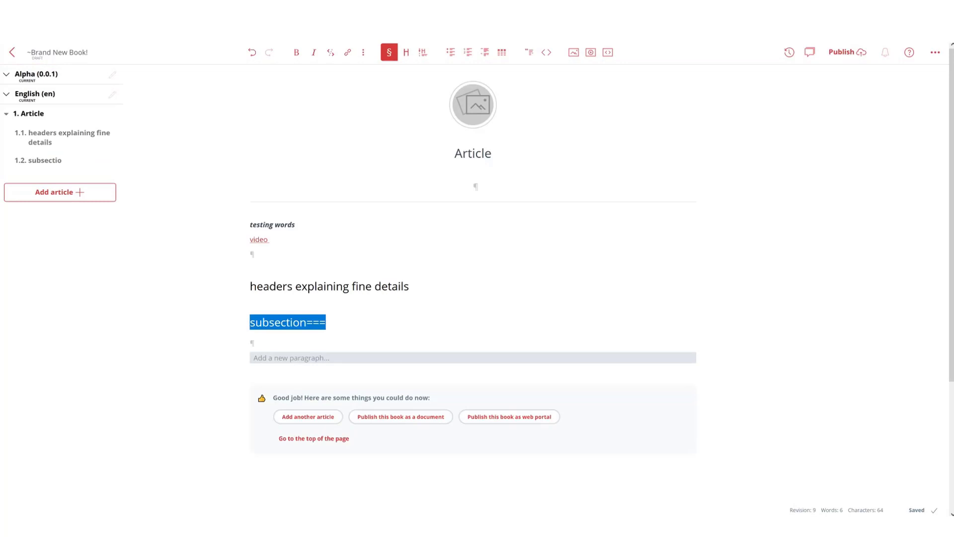
left_click(406, 52)
left_click(349, 323)
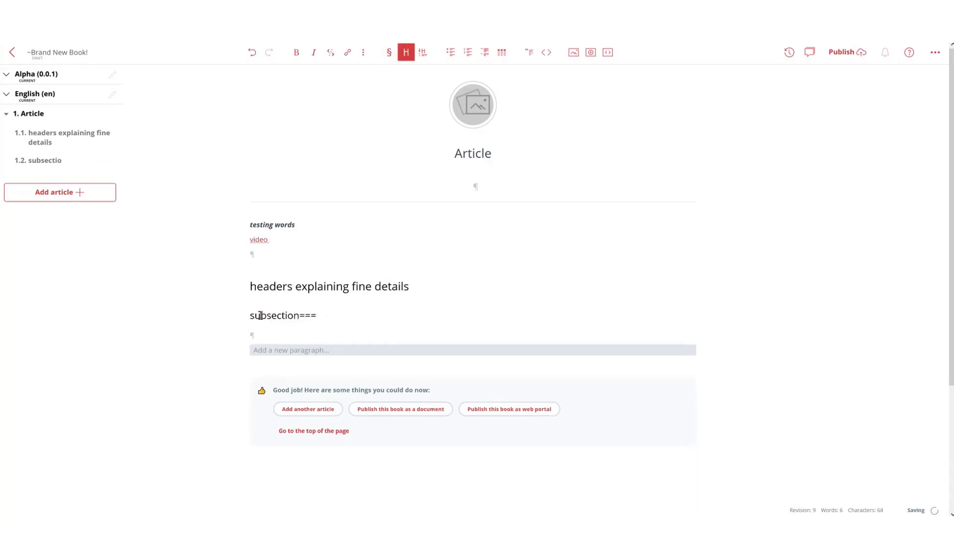
- Add a numbered item 'sections' below the subheading
key("Return")
left_click(423, 53)
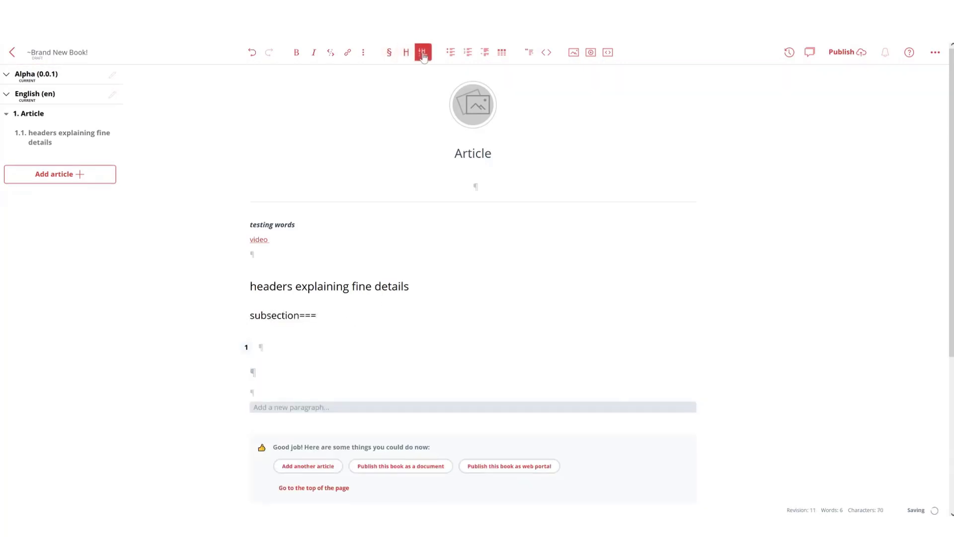
type("sections")
key("Return")
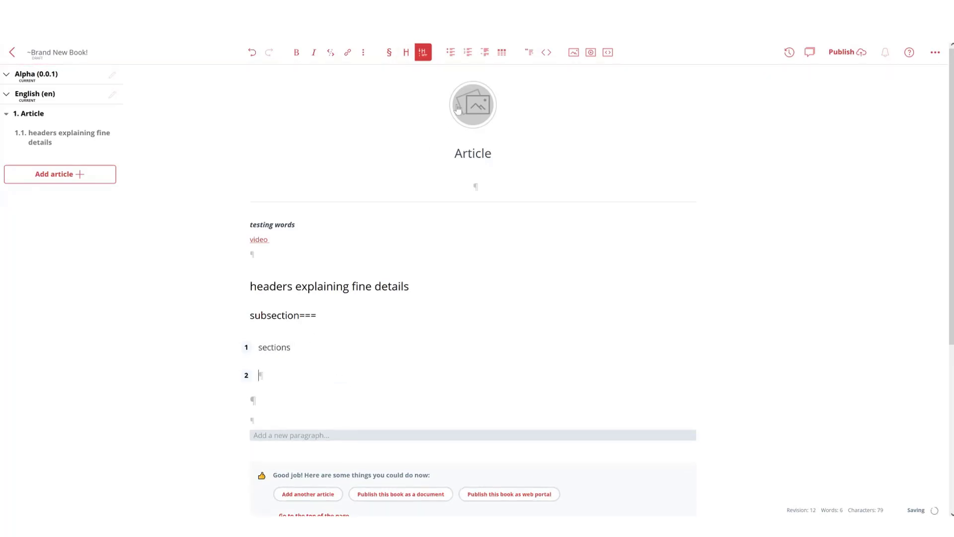
key("BackSpace")
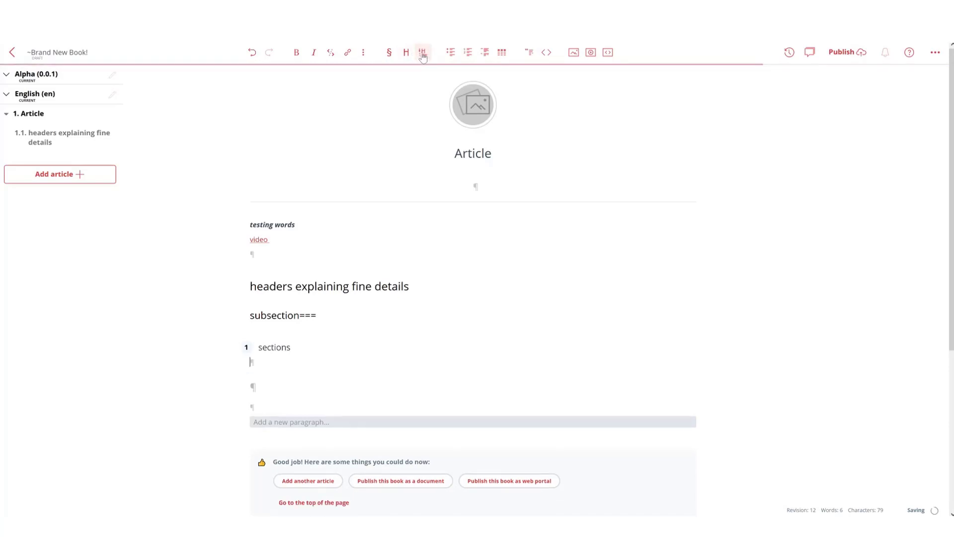
- Add a bullet reading 'must note that this information is free to learn how to use Docsie!'
left_click(450, 54)
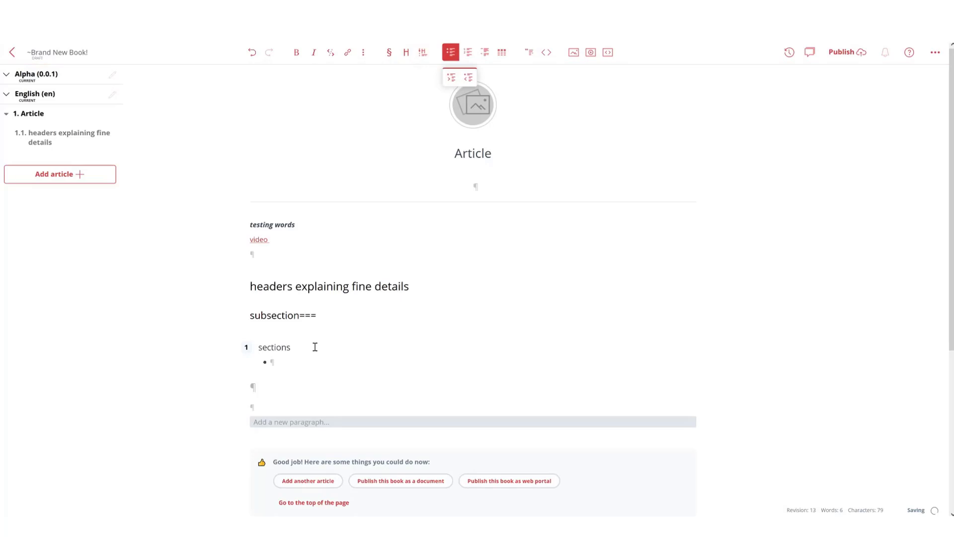
type("ioihmust no")
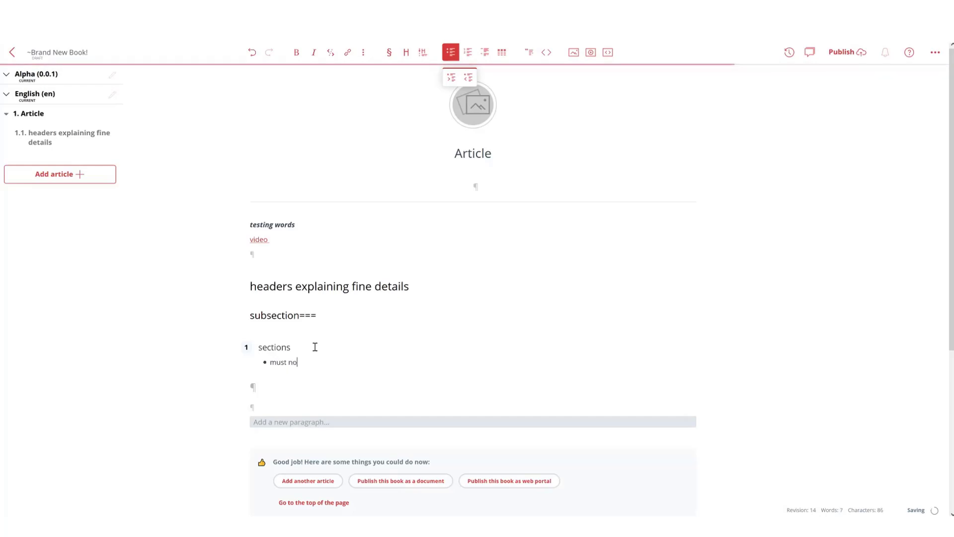
type("te that this inforamtyi")
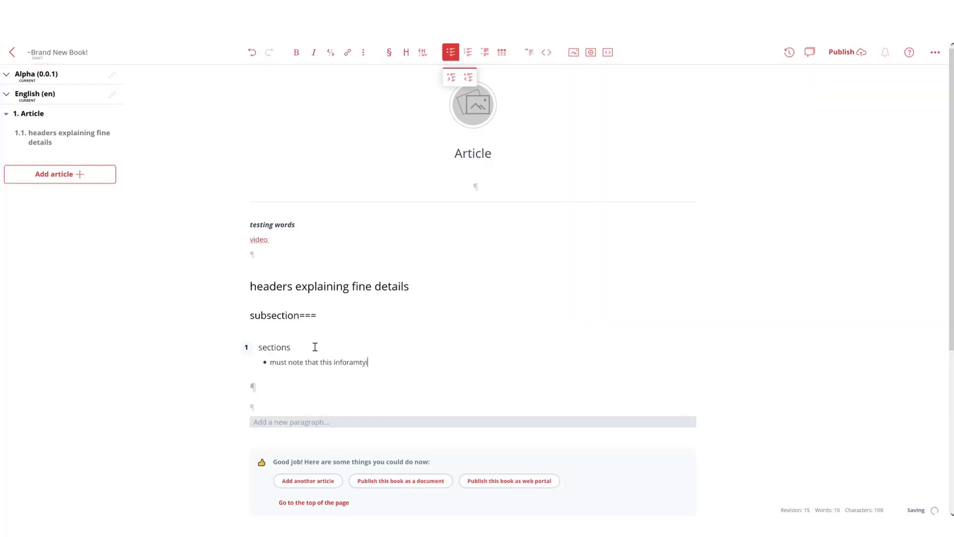
key("BackSpace")
key("BackSpace")
key("BackSpace")
key("BackSpace")
key("BackSpace")
type("mation is free to learn how to use docsie!")
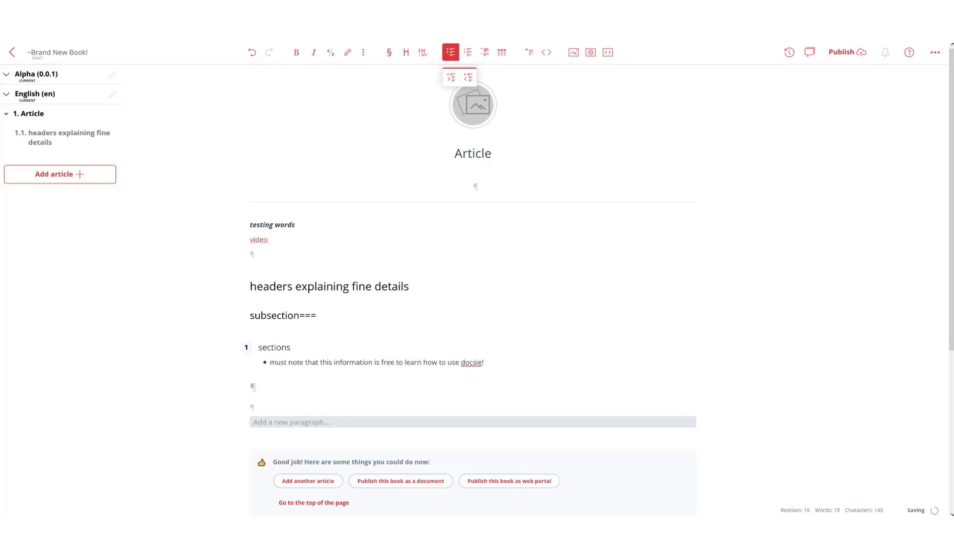
double_click(469, 354)
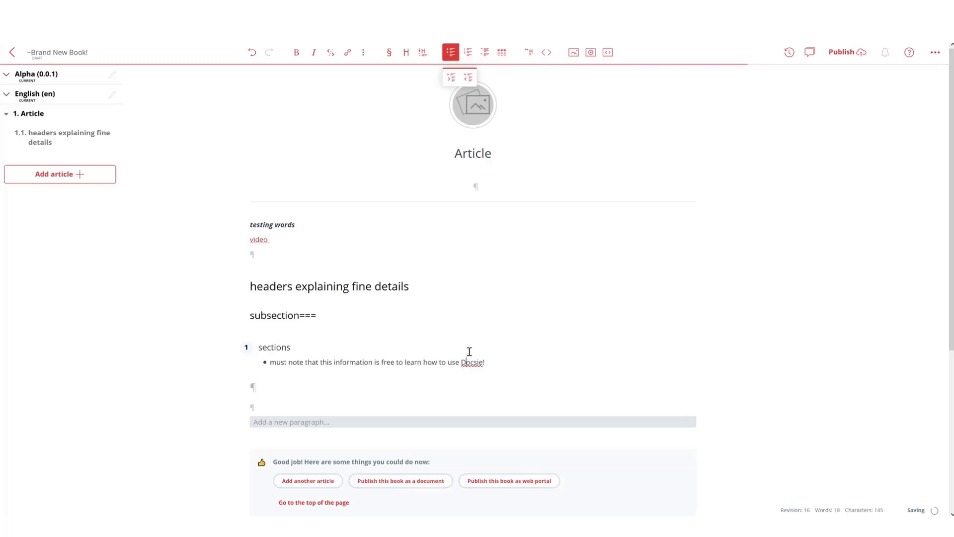
type("Docsie")
left_click(503, 361)
key("Return")
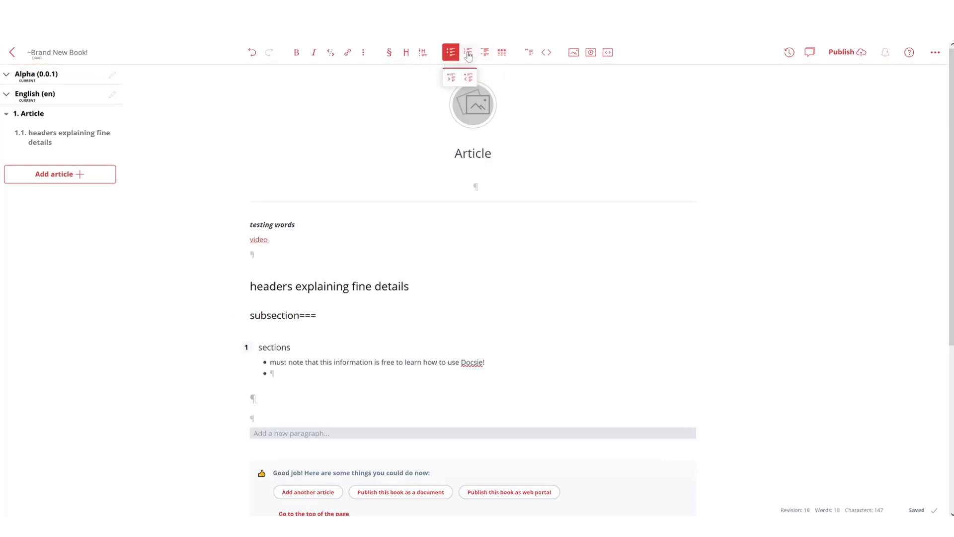
left_click(486, 58)
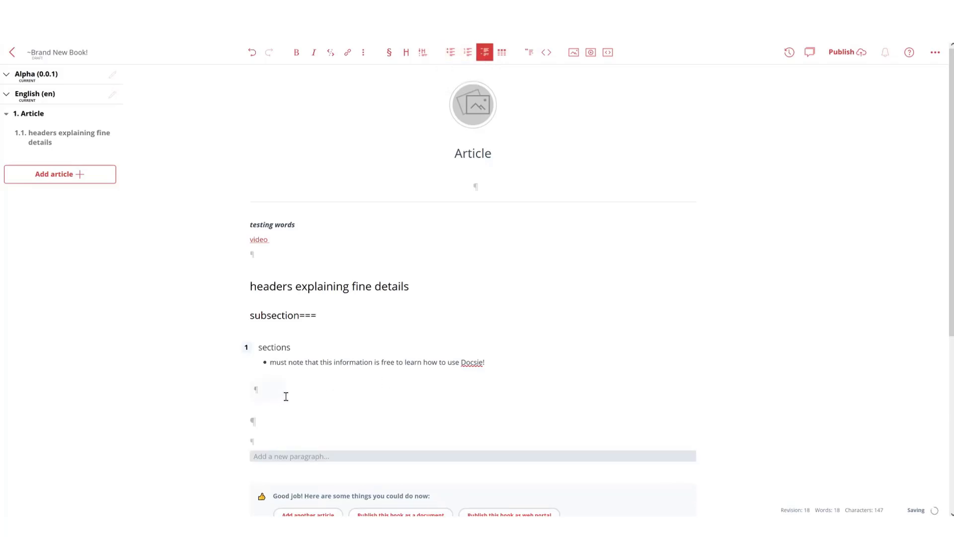
- Type 'lets show this' and a 'this' block below the bulleted note
key("BackSpace")
key("BackSpace")
type("s")
type("ets show th")
key("Return")
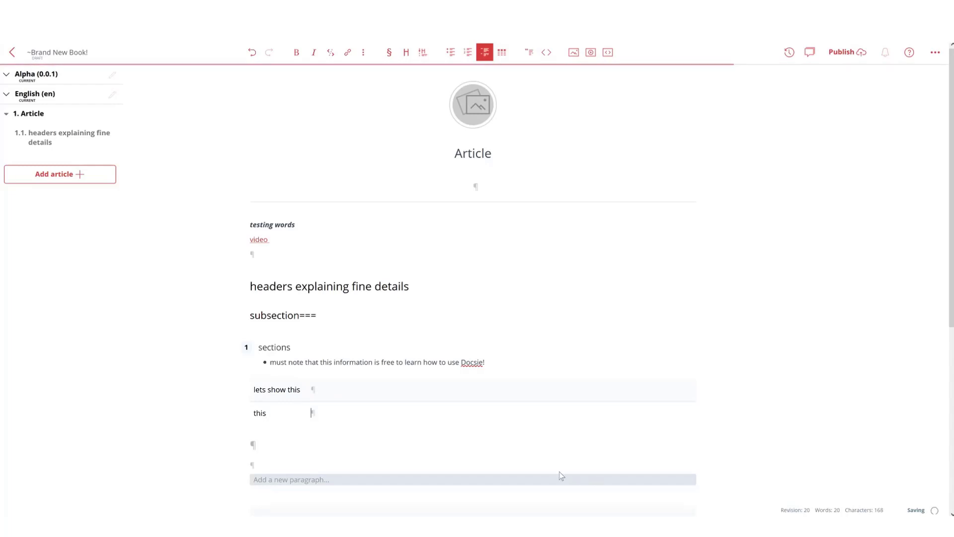
key("Return")
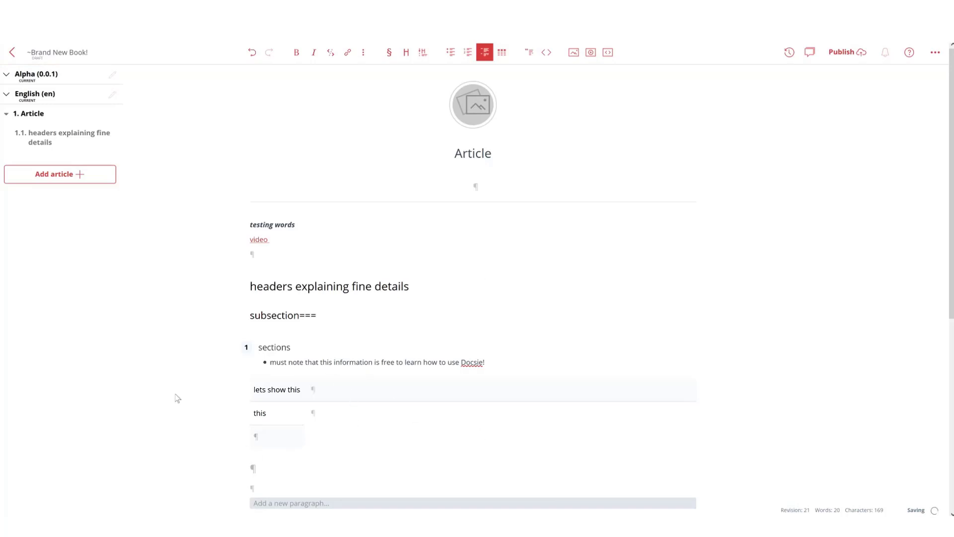
- Insert a two-column row, remove it again, and indent the empty paragraph below
left_click(506, 58)
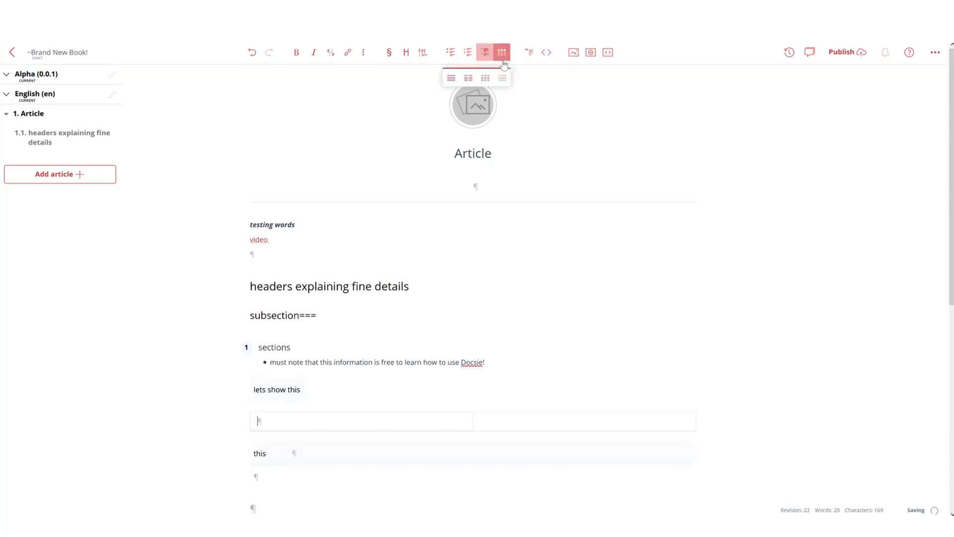
left_click(505, 57)
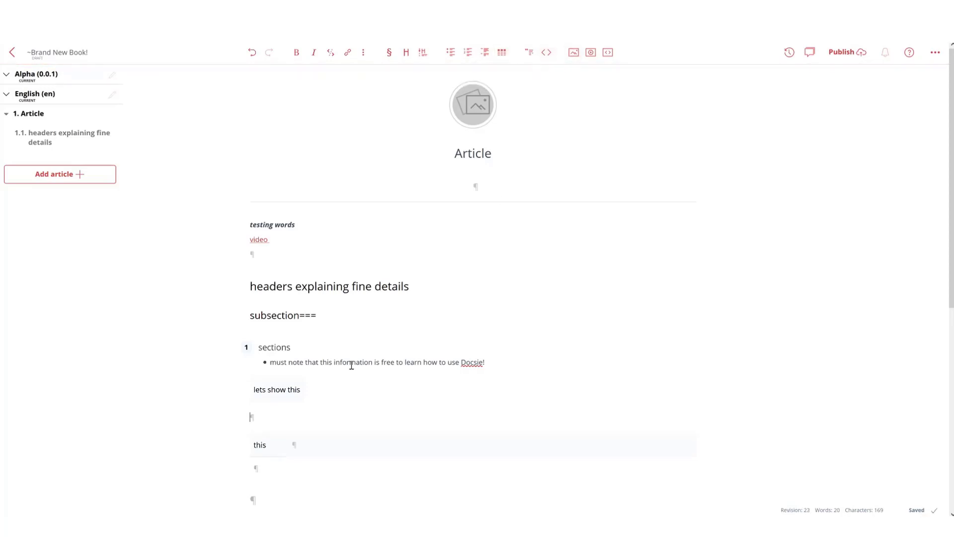
left_click(273, 467)
scroll(292, 426, "down", 5)
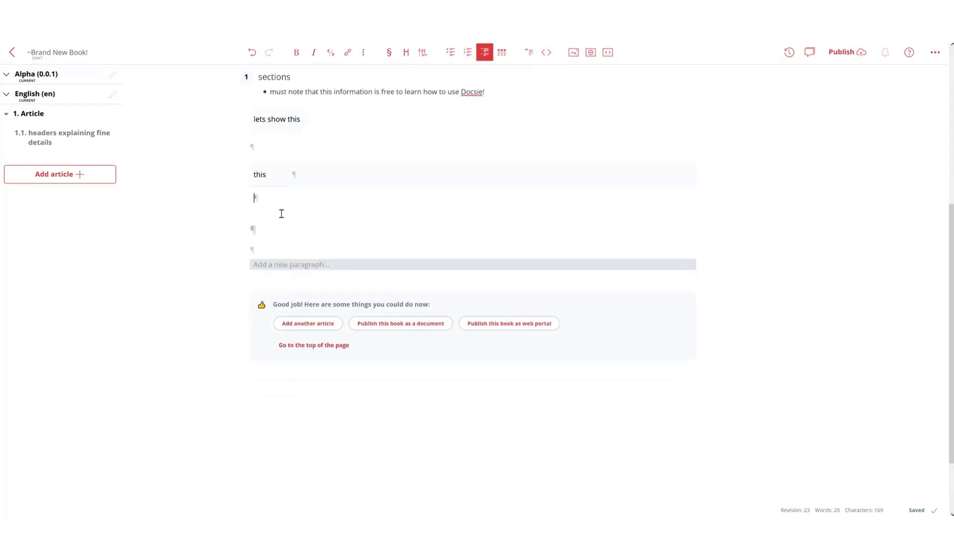
key("Tab")
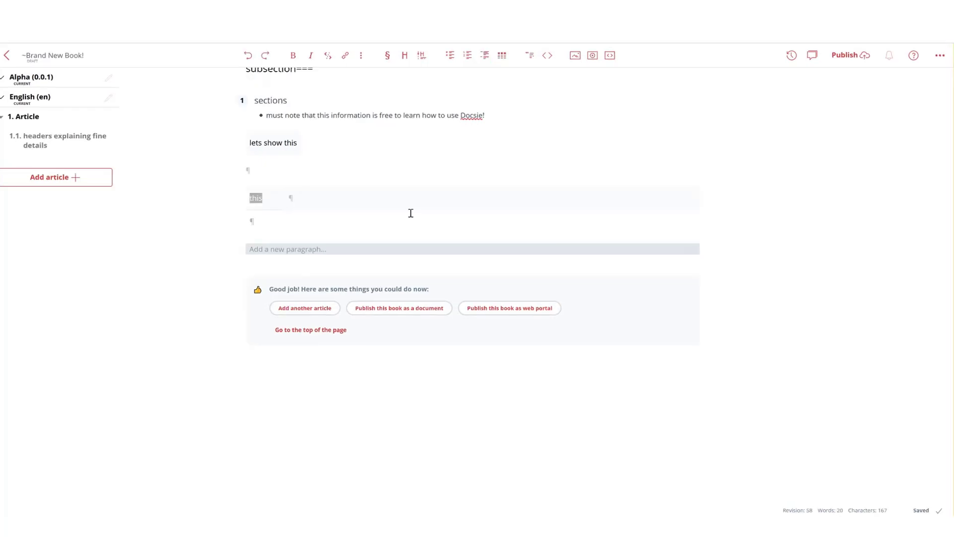
- Insert a code block and paste the feedback widget <script> snippet into it
left_click(318, 202)
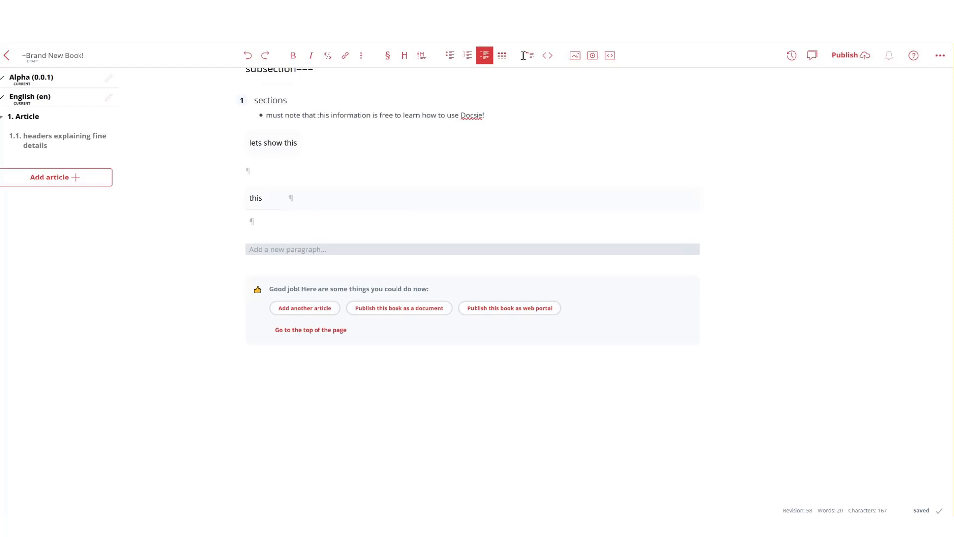
left_click(485, 55)
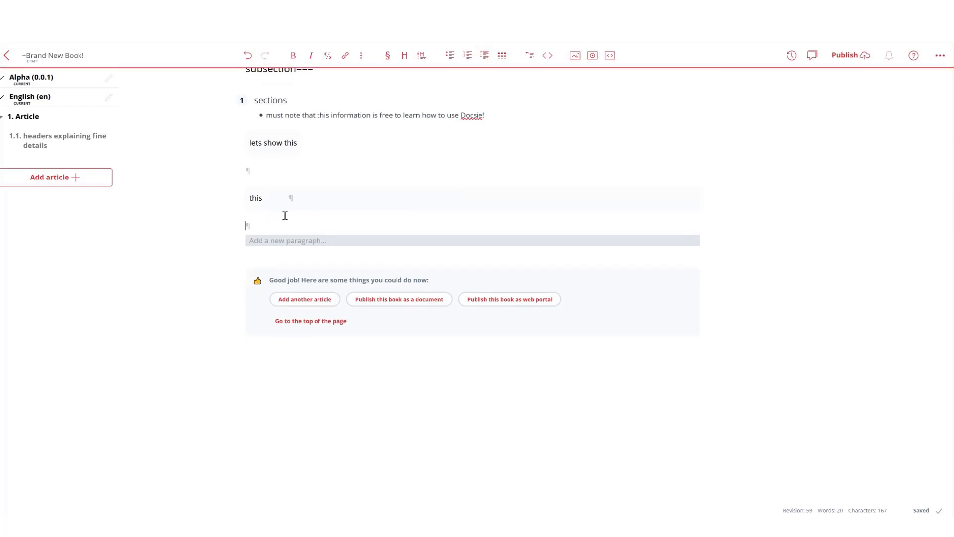
left_click(548, 58)
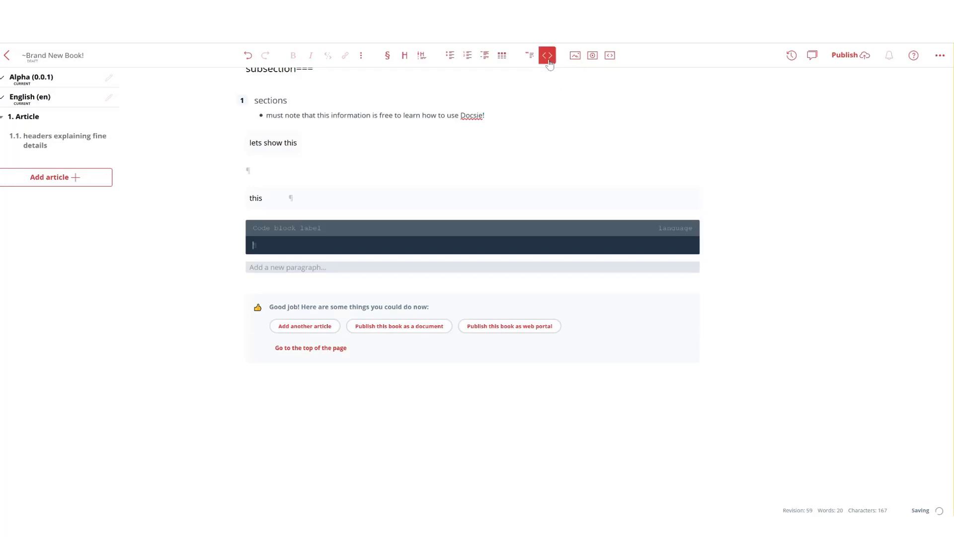
right_click(300, 244)
left_click(339, 311)
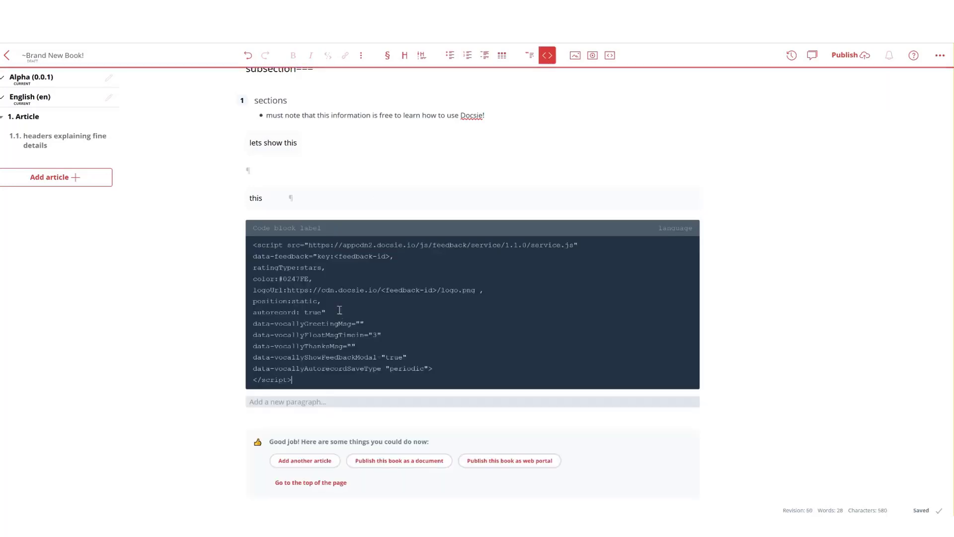
- Set the code block's language to HTML and review the script's lines
left_click(677, 227)
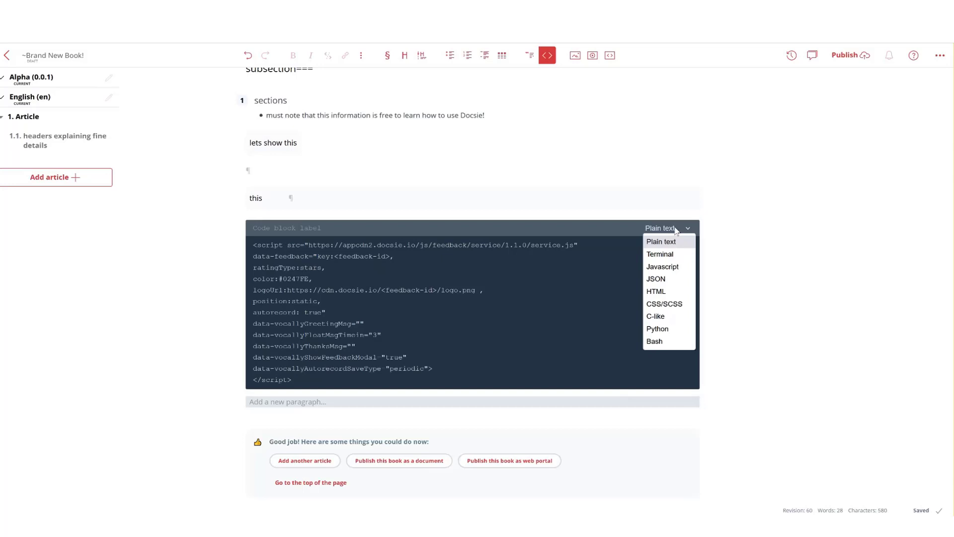
left_click(662, 293)
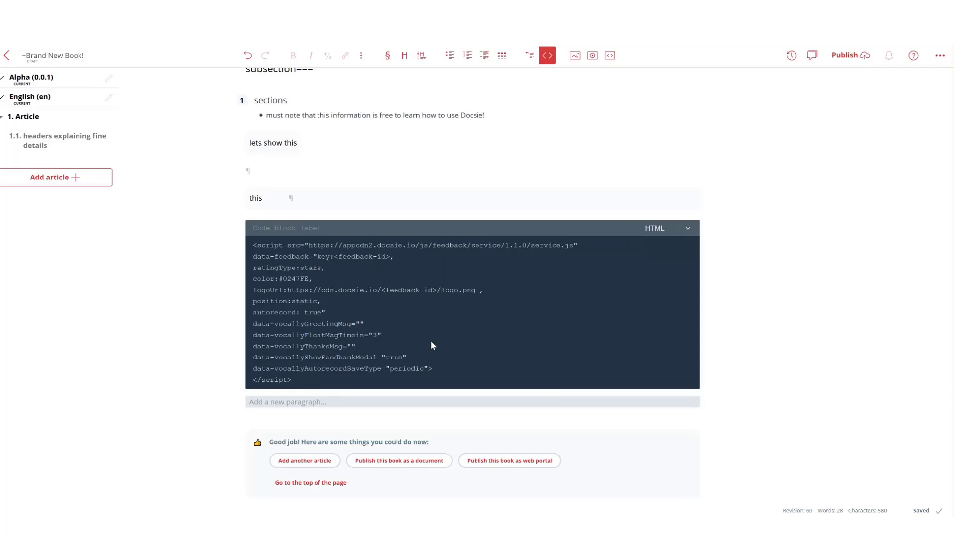
left_click_drag(224, 245, 294, 315)
left_click(301, 335)
left_click_drag(298, 392, 251, 243)
left_click(478, 346)
- Add two empty paragraphs below the code block and insert an image placeholder
left_click(634, 401)
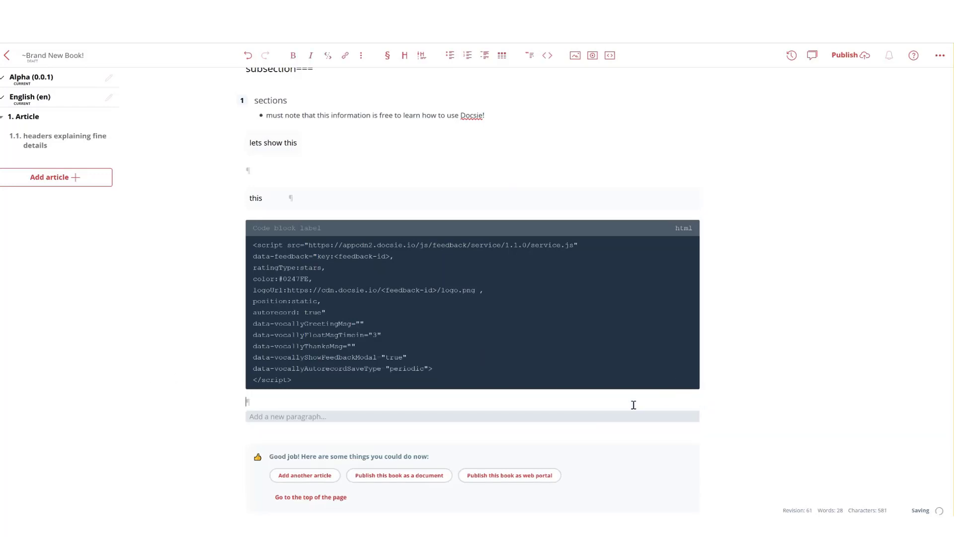
left_click(342, 416)
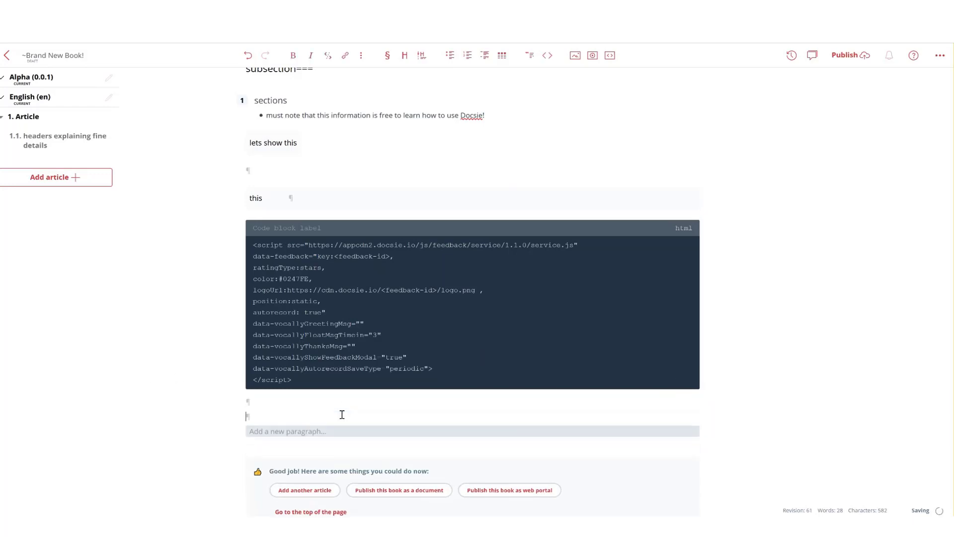
left_click(575, 56)
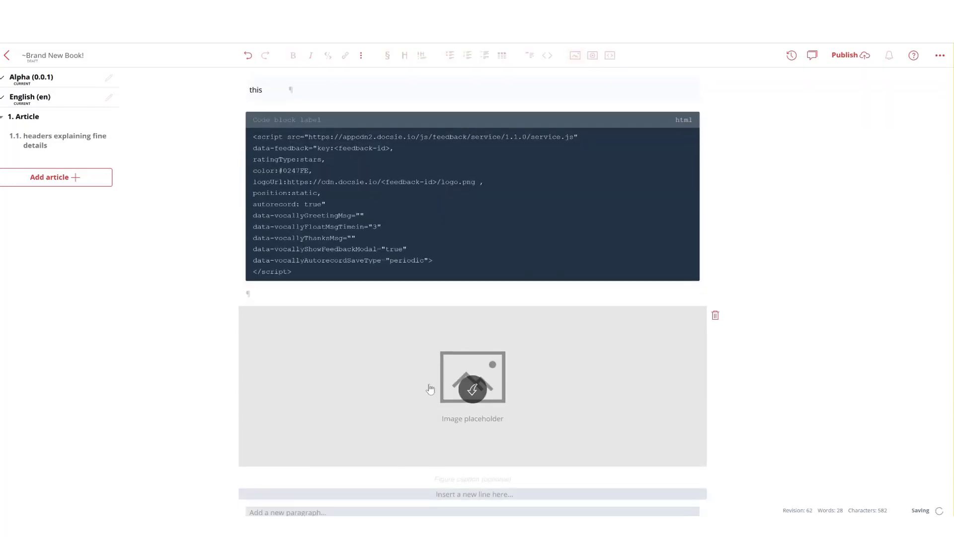
- Search Unsplash for 'flowers' and place the red rose photo in the placeholder
left_click(430, 386)
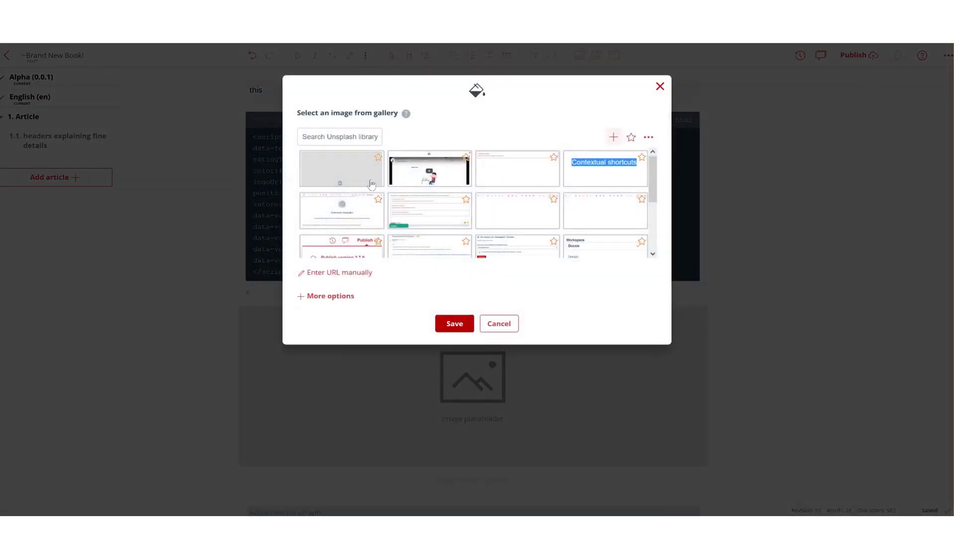
left_click(346, 137)
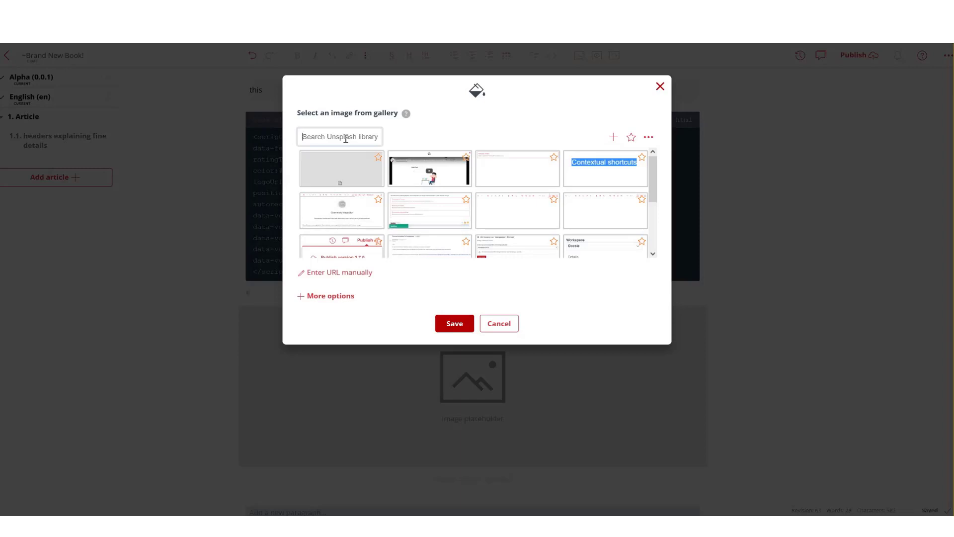
type("flowers")
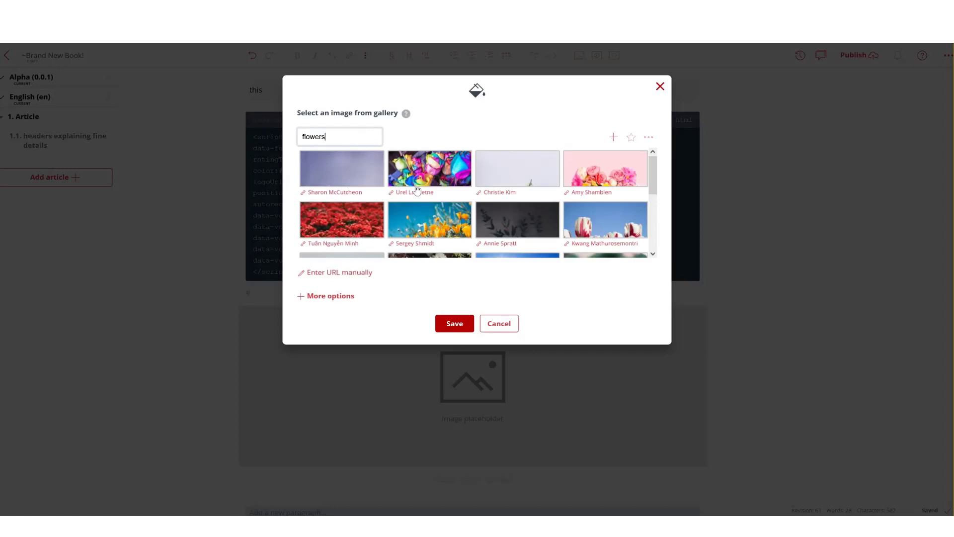
scroll(434, 188, "down", 5)
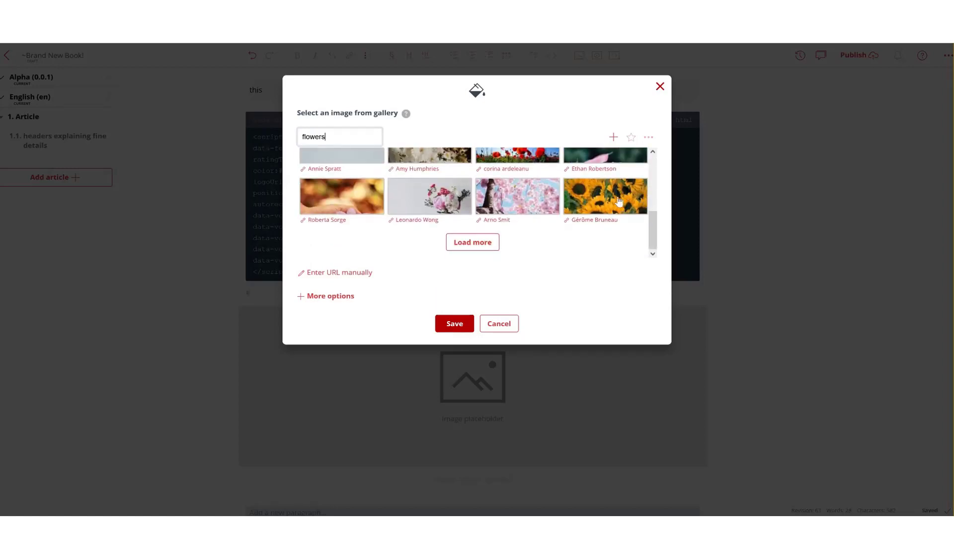
left_click(473, 243)
scroll(521, 217, "down", 2)
scroll(532, 208, "down", 1)
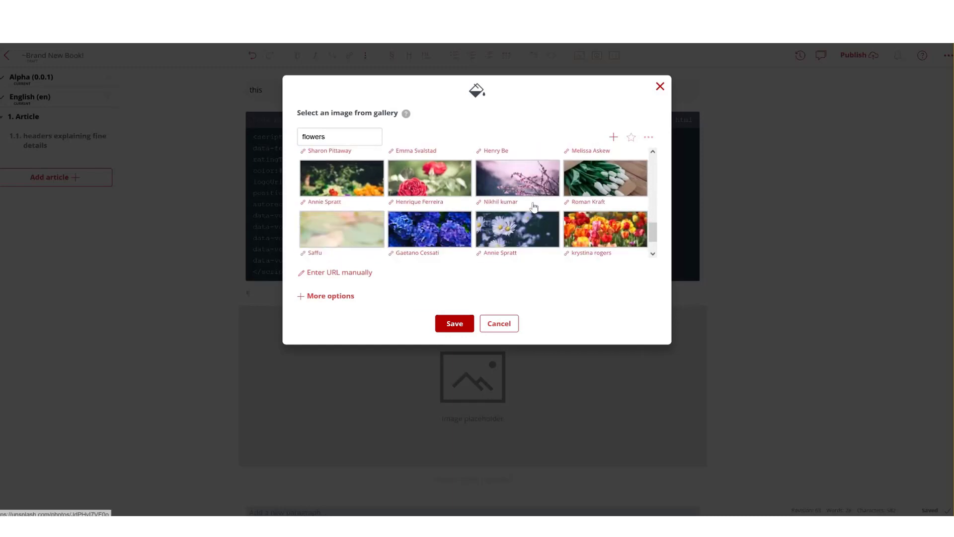
left_click(428, 185)
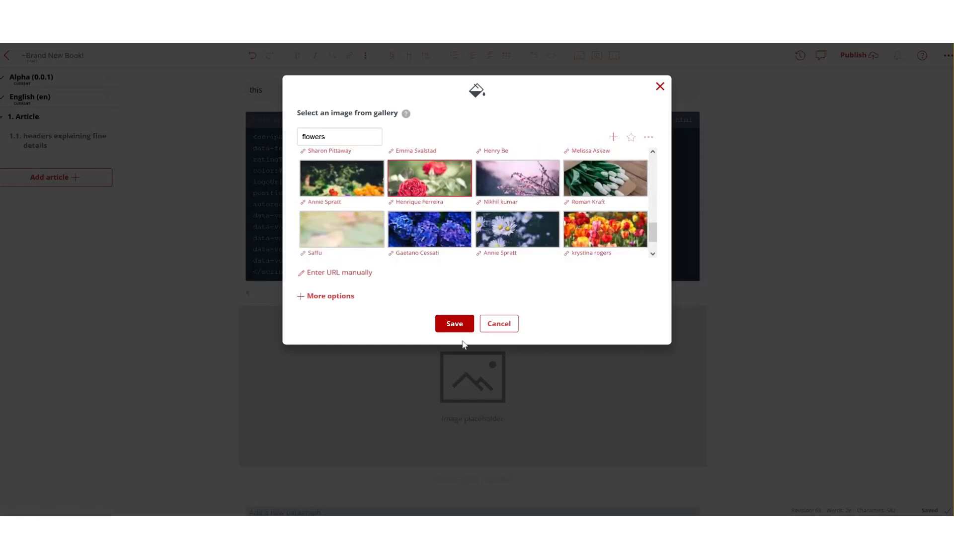
left_click(454, 324)
scroll(447, 332, "down", 5)
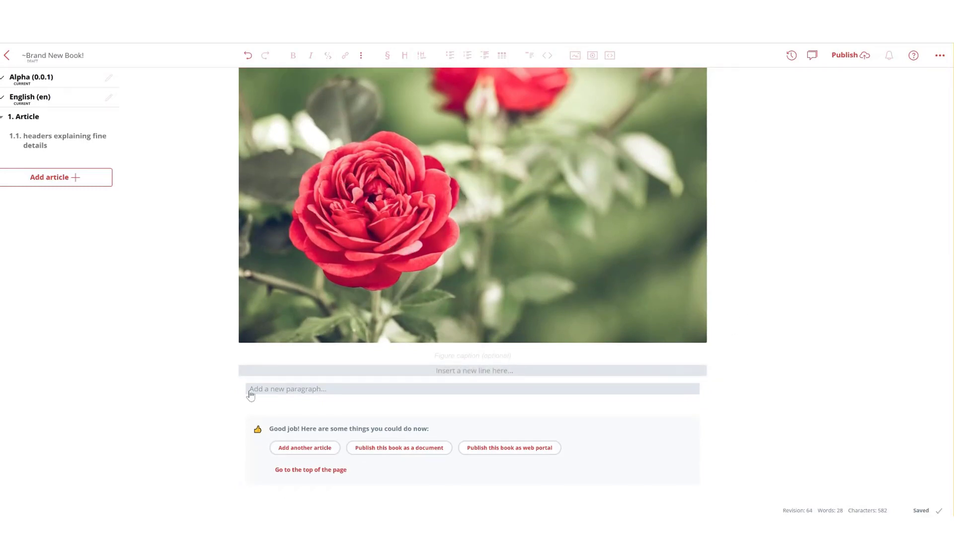
- Embed 'Understanding Knowledge Portals in Docsie' below the rose image using its pasted YouTube iframe code
left_click(293, 391)
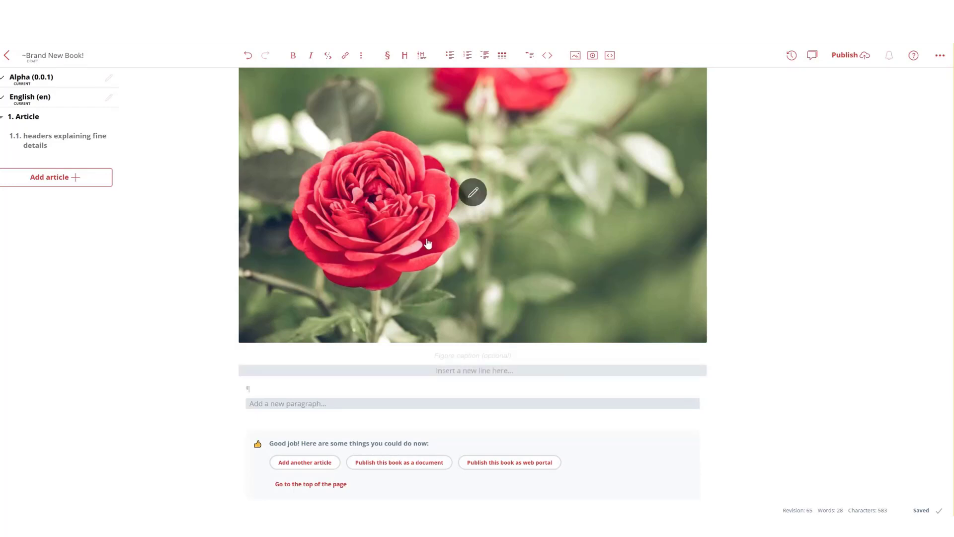
left_click(593, 55)
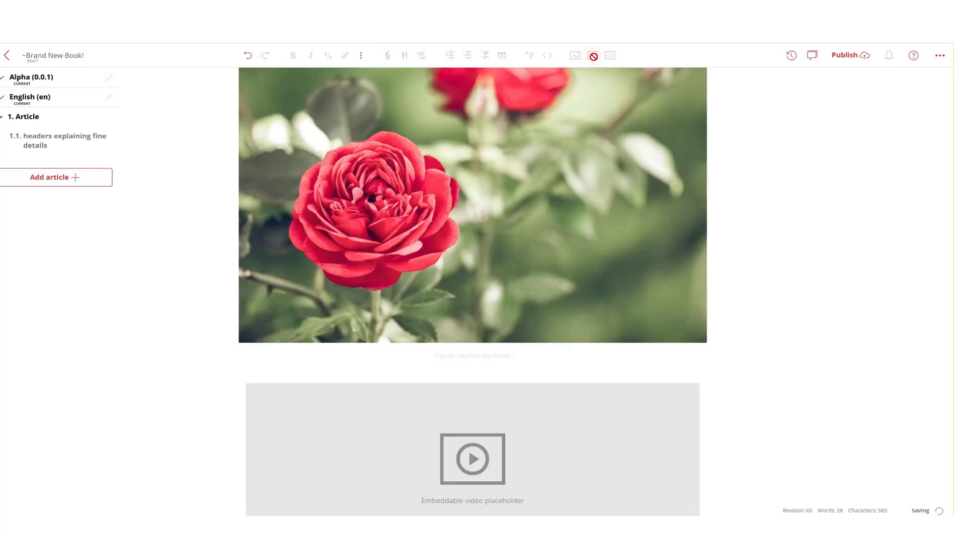
left_click(474, 314)
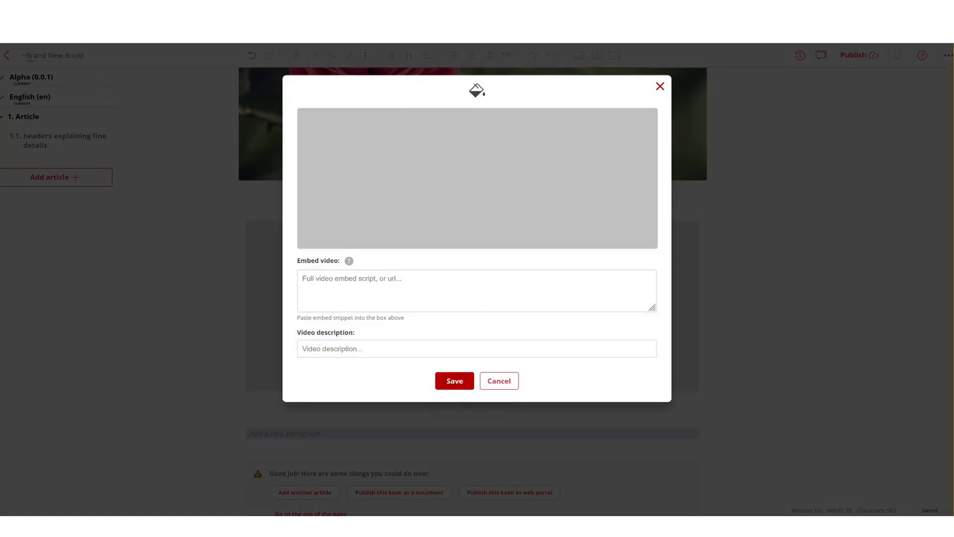
left_click(386, 294)
type("<iframe width=\"560\" height=\"315\" src=\"https://www.youtube.com/embed/9yr1DCqXnaY\" title=\"YouTube video player\" frameborder=\"0\" allow=\"accelerometer; autoplay; clipboard-write; encrypted-media; gyroscope; picture-in-picture\" allowfullscreen></iframe>")
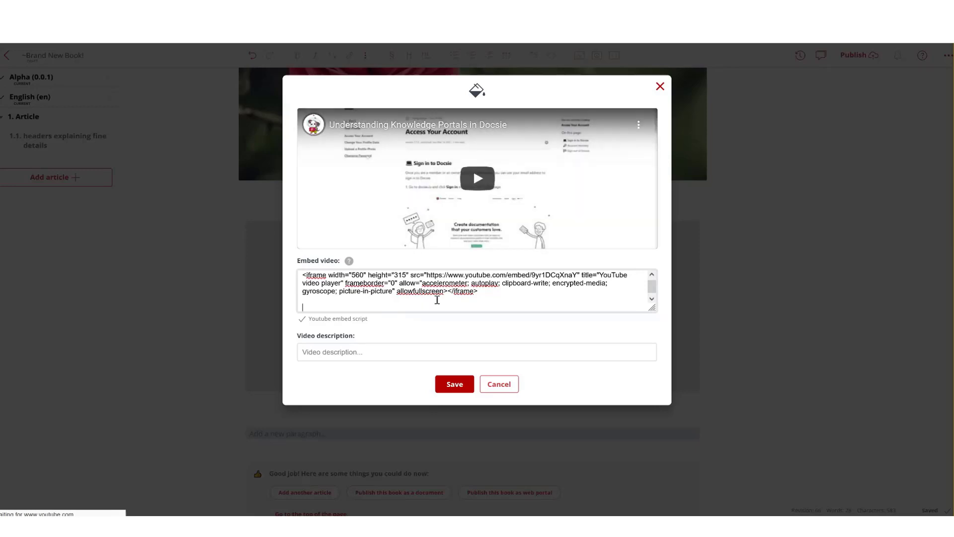
left_click(456, 387)
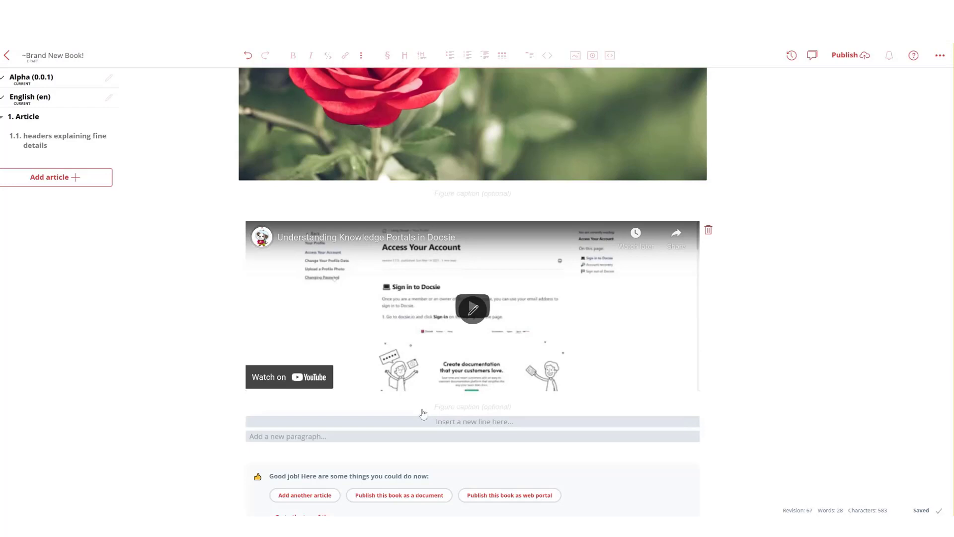
scroll(468, 297, "up", 10)
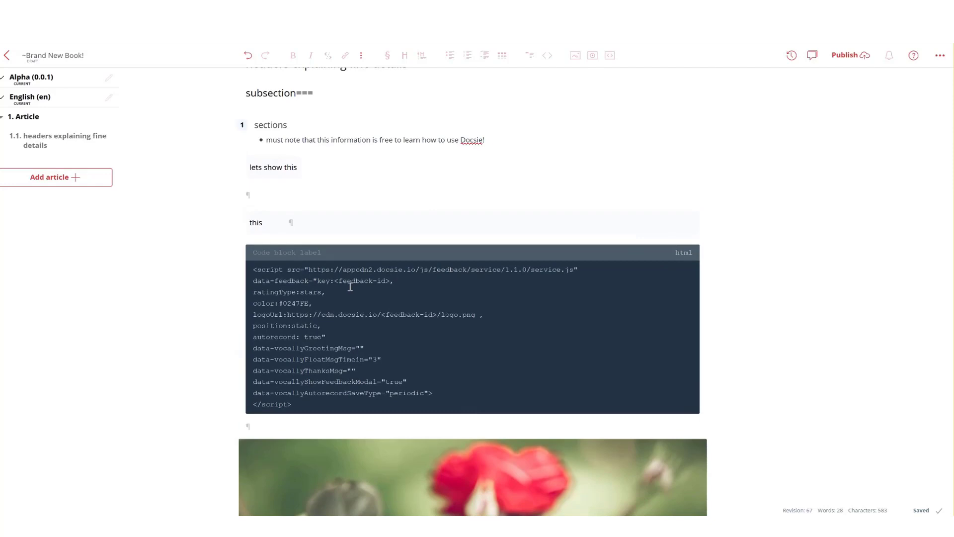
scroll(351, 287, "down", 5)
scroll(444, 294, "down", 4)
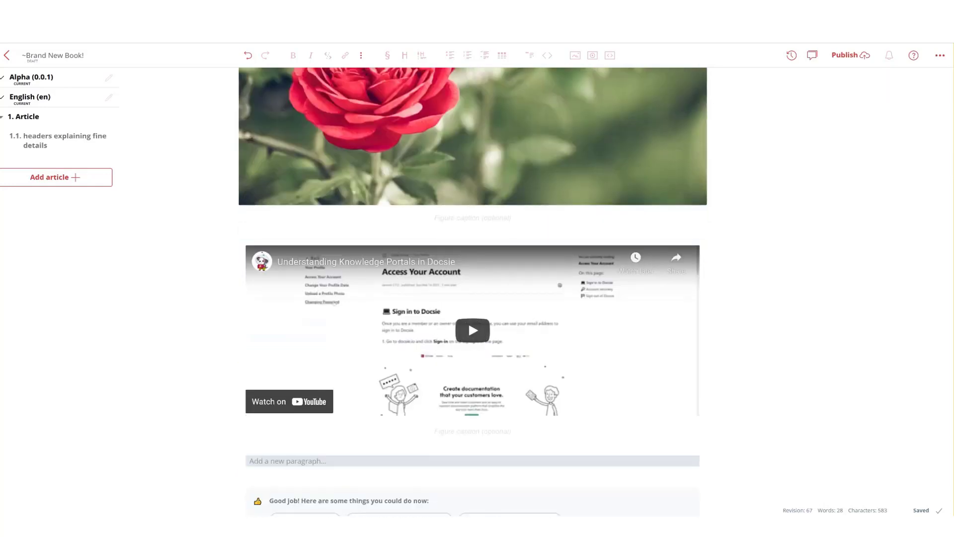
scroll(473, 293, "up", 15)
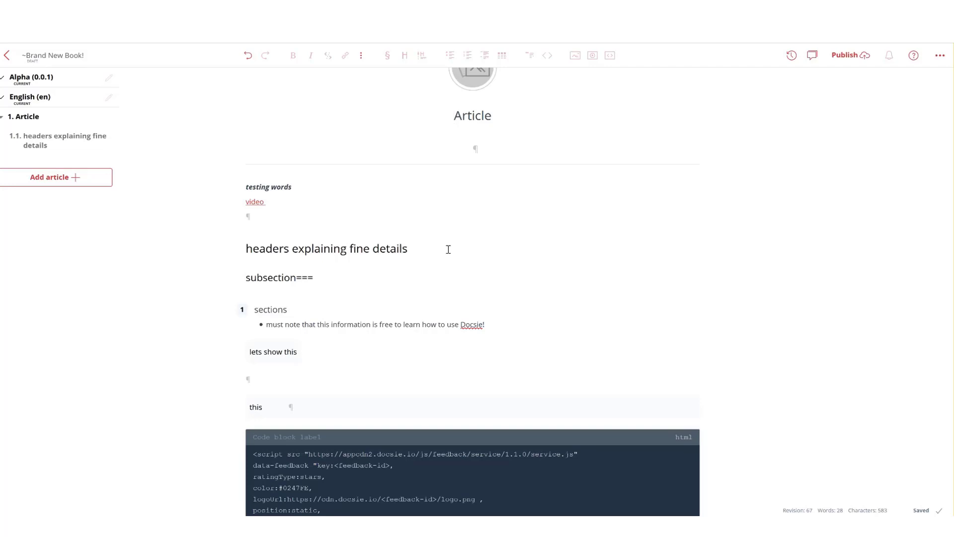
scroll(472, 291, "up", 1)
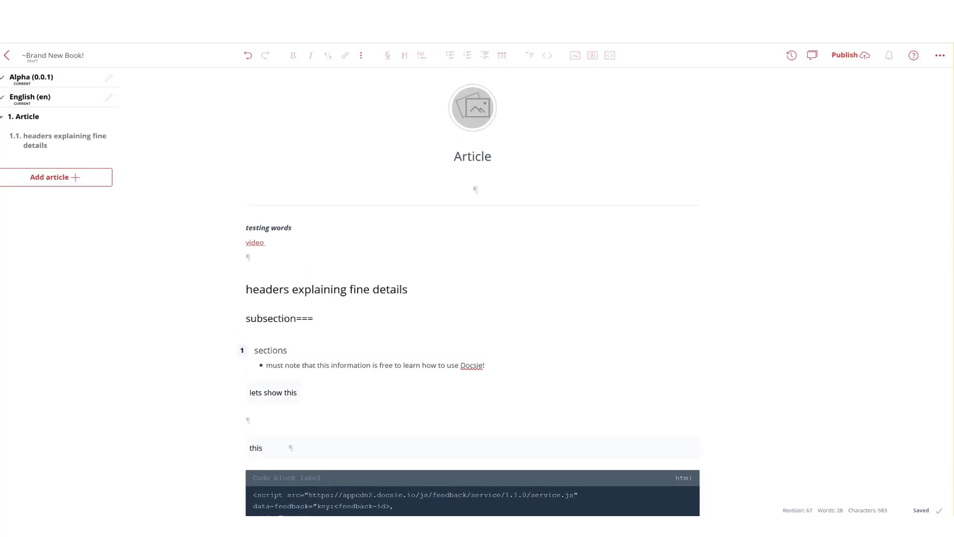